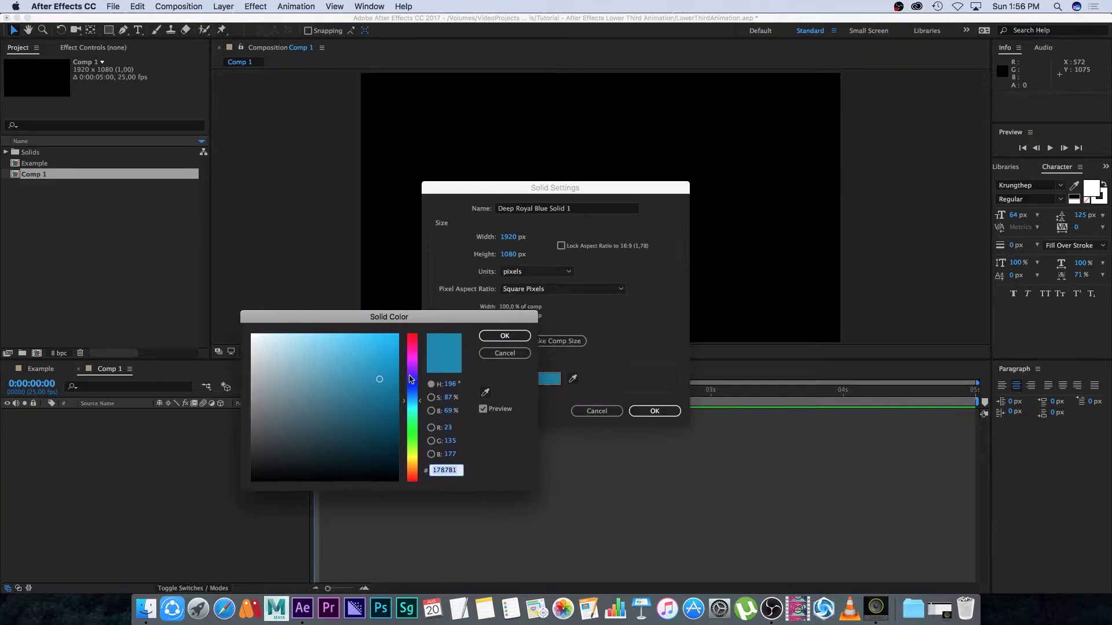
Pick a deep cyan (hex 139ABC) for the 1920×1080 solid and create Deep Cyan Solid 1
left_click(416, 406)
left_click(381, 373)
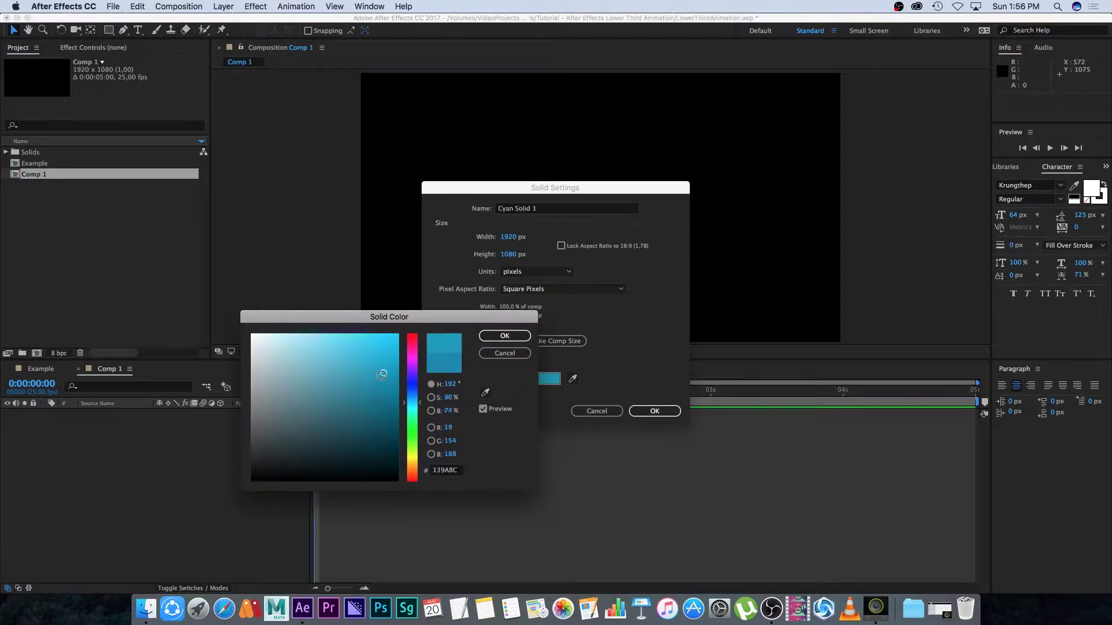
left_click(504, 336)
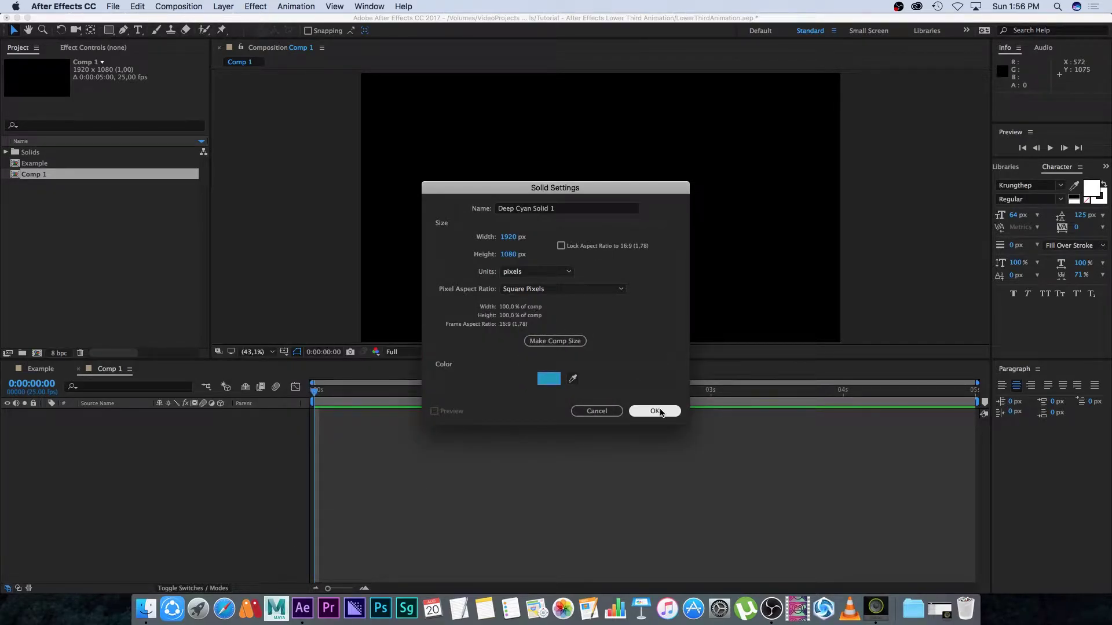
left_click(653, 411)
Draw a four-point slanted Pen mask cropping the cyan solid into a bar near the bottom-left
left_click(124, 450)
left_click(111, 415)
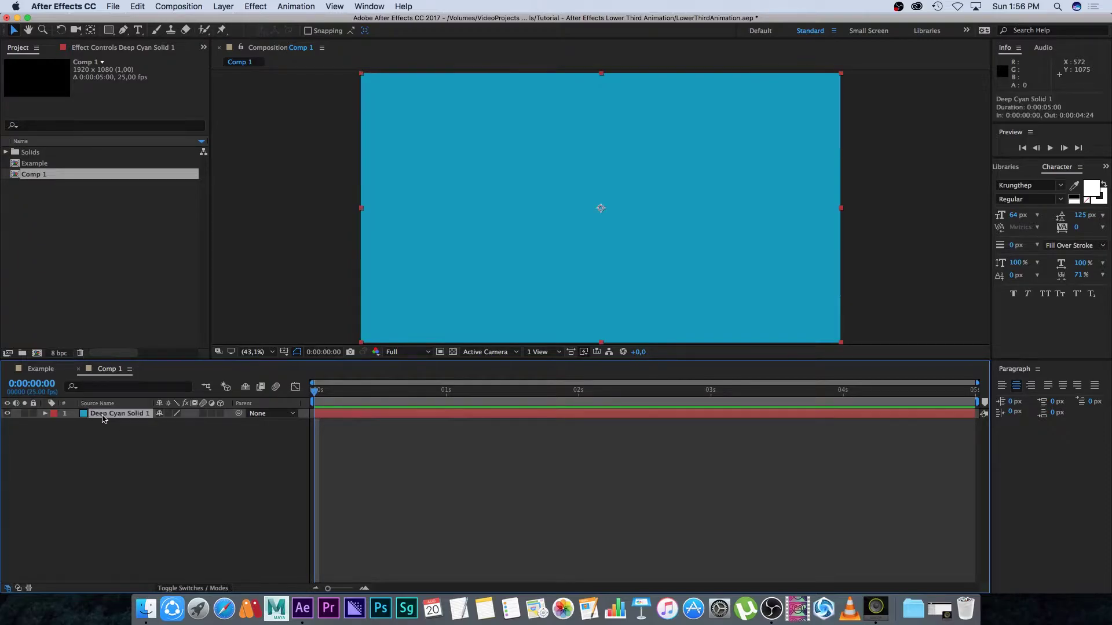
left_click(123, 29)
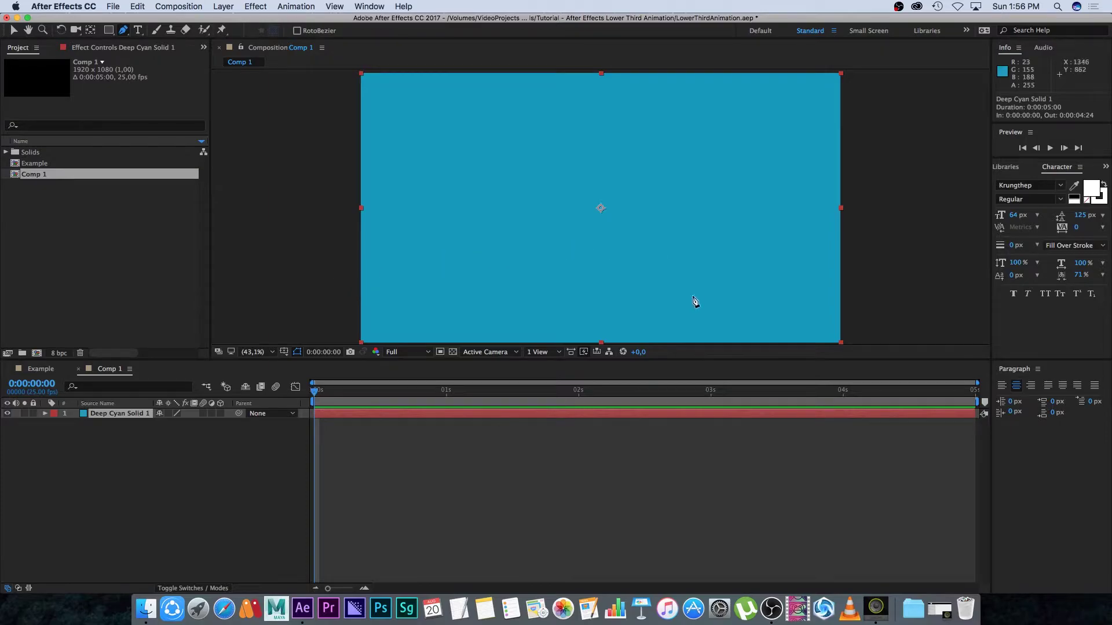
left_click(335, 288)
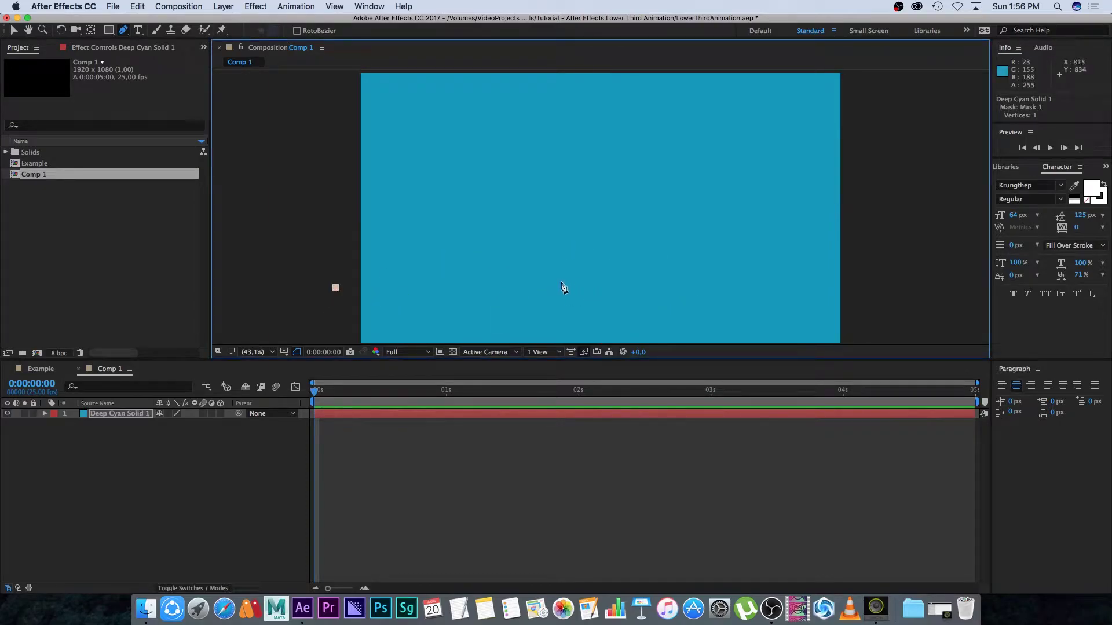
left_click(609, 281)
left_click(590, 330)
left_click(298, 325)
left_click(335, 287)
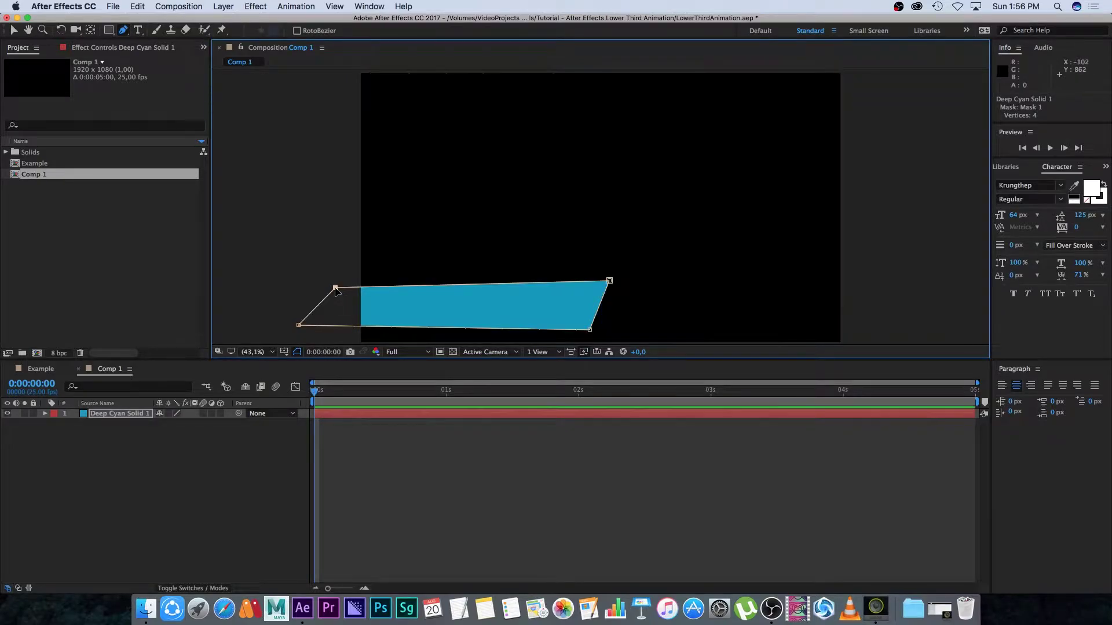
left_click_drag(609, 281, 613, 277)
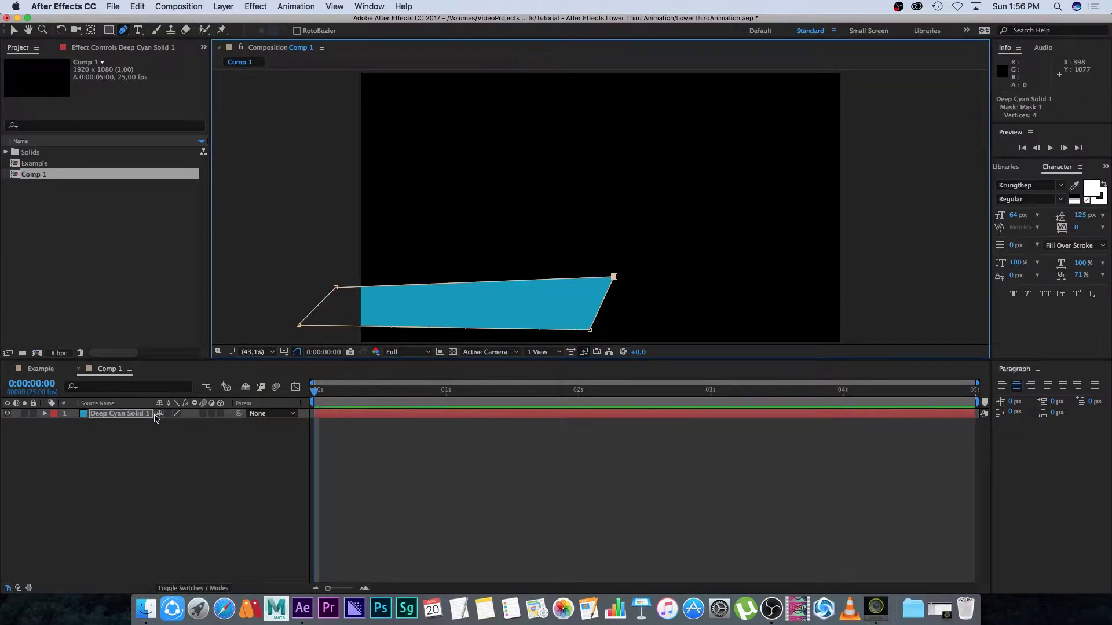
Rename the cyan solid layer to LowerThirdBG
left_click(103, 436)
left_click(116, 414)
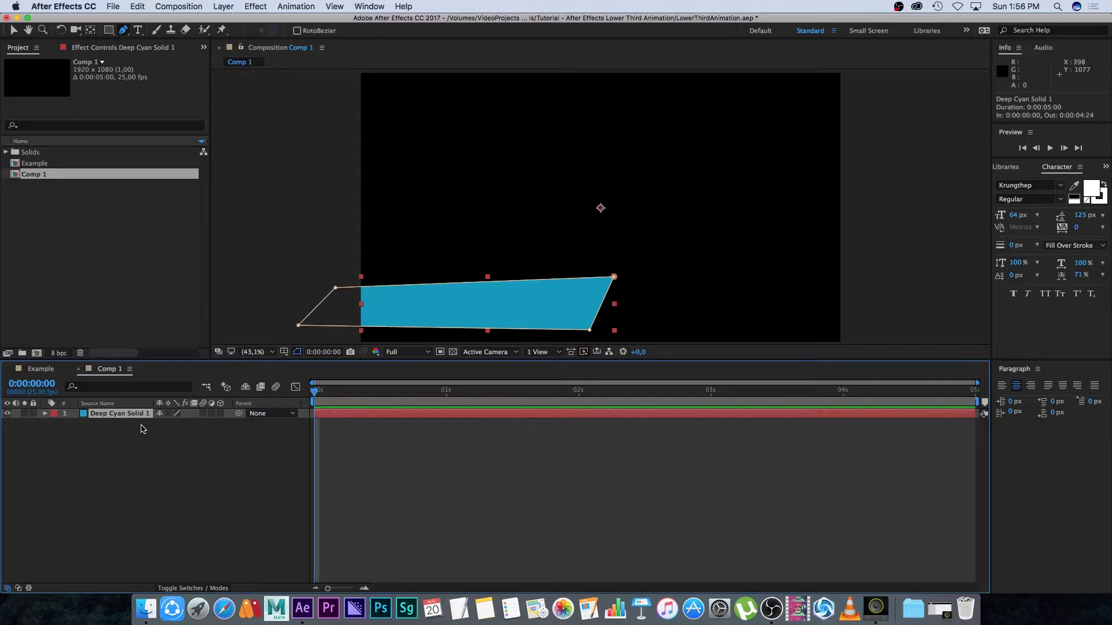
key("Return")
type("LowerThirdBG")
key("Return")
left_click(82, 466)
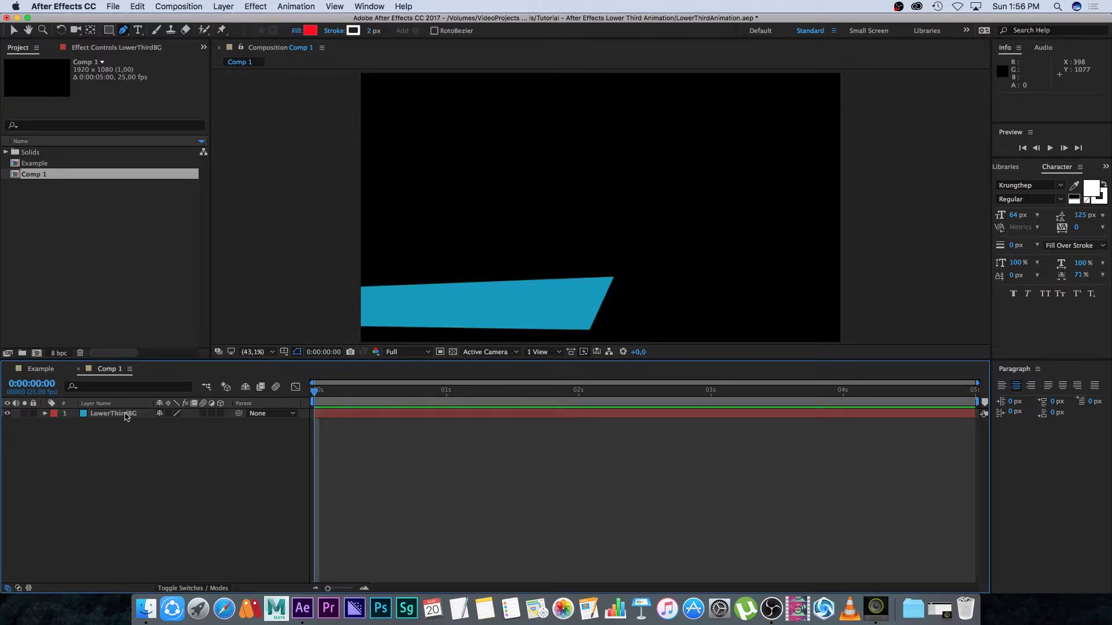
Add a 'Ruan Lotter' text layer and move it onto the cyan bar
right_click(128, 459)
mouse_move(249, 464)
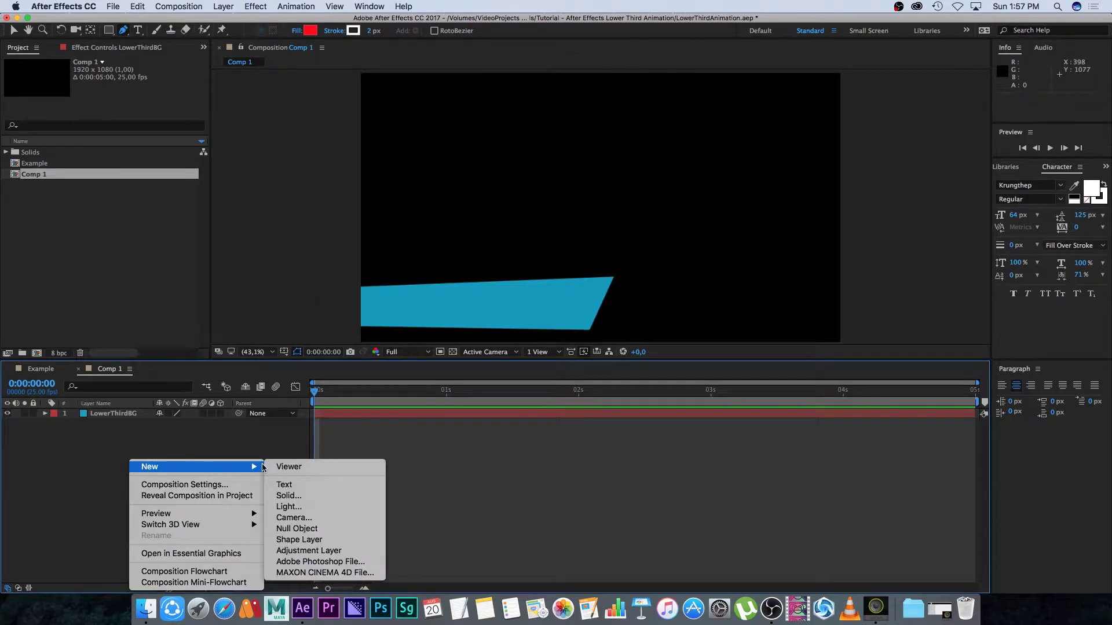
left_click(298, 487)
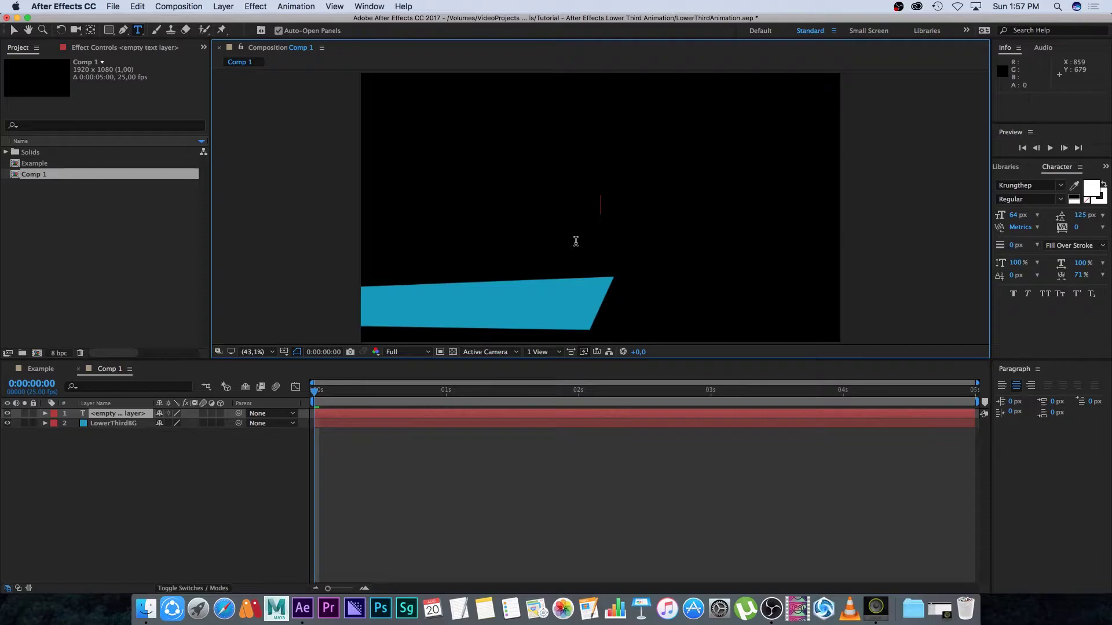
type("Ruan Lotter")
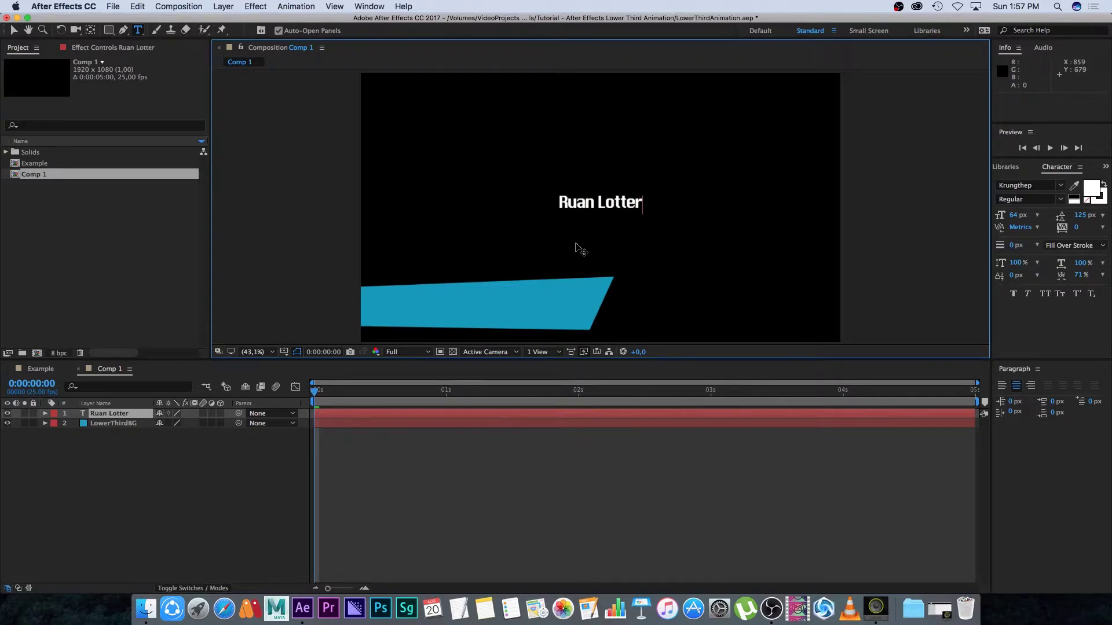
left_click(92, 472)
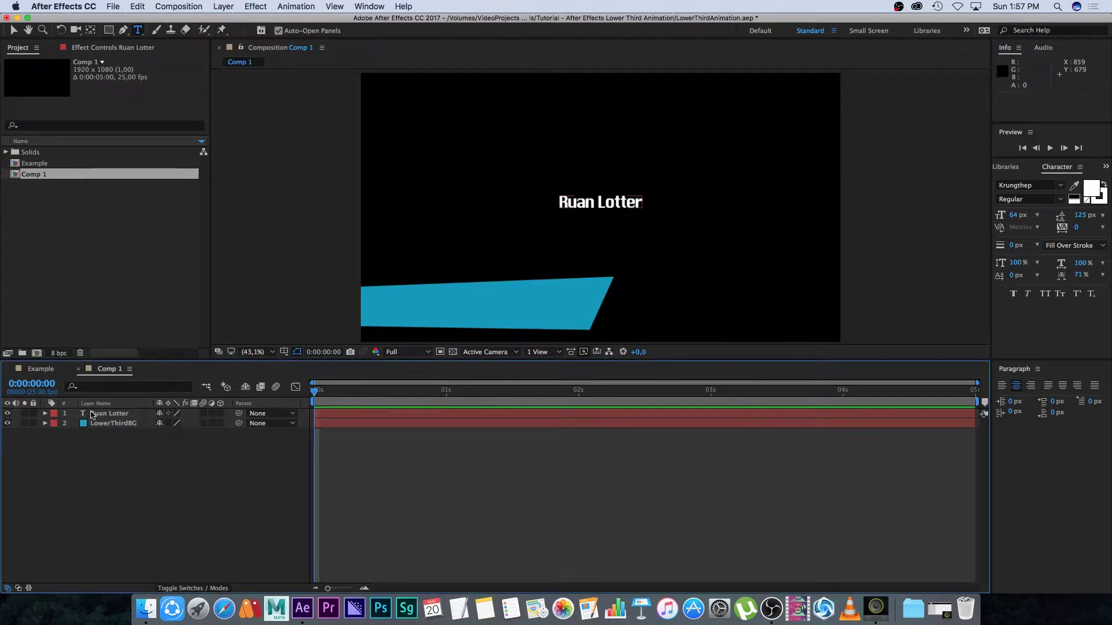
left_click(12, 30)
left_click_drag(586, 208, 488, 302)
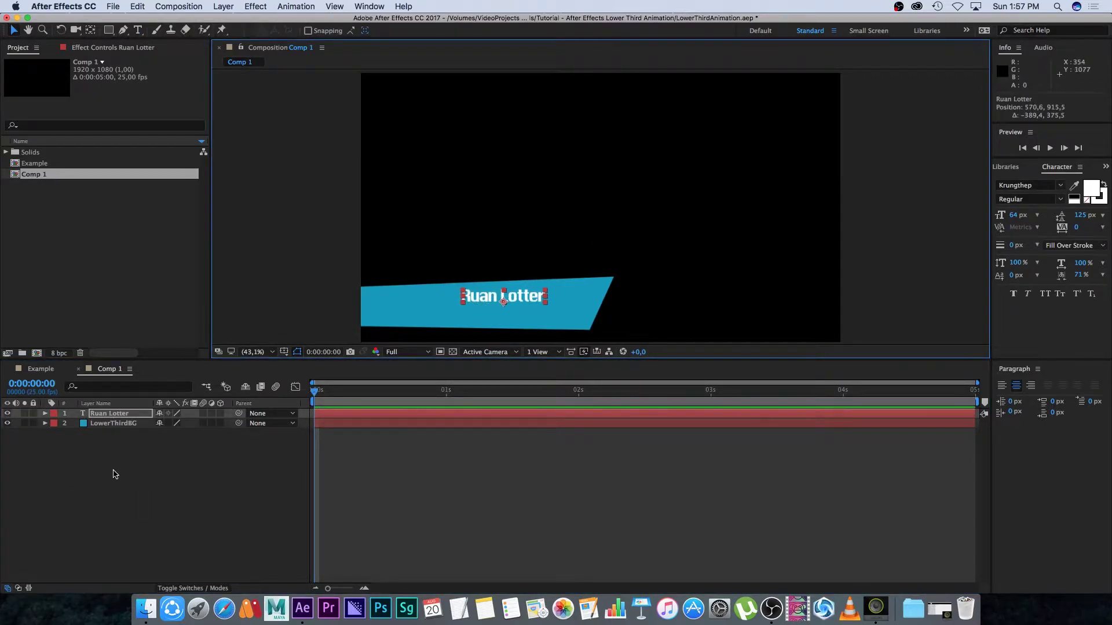
left_click(109, 459)
Add a second text layer reading 'TunnelvizionTV'
right_click(146, 468)
mouse_move(180, 470)
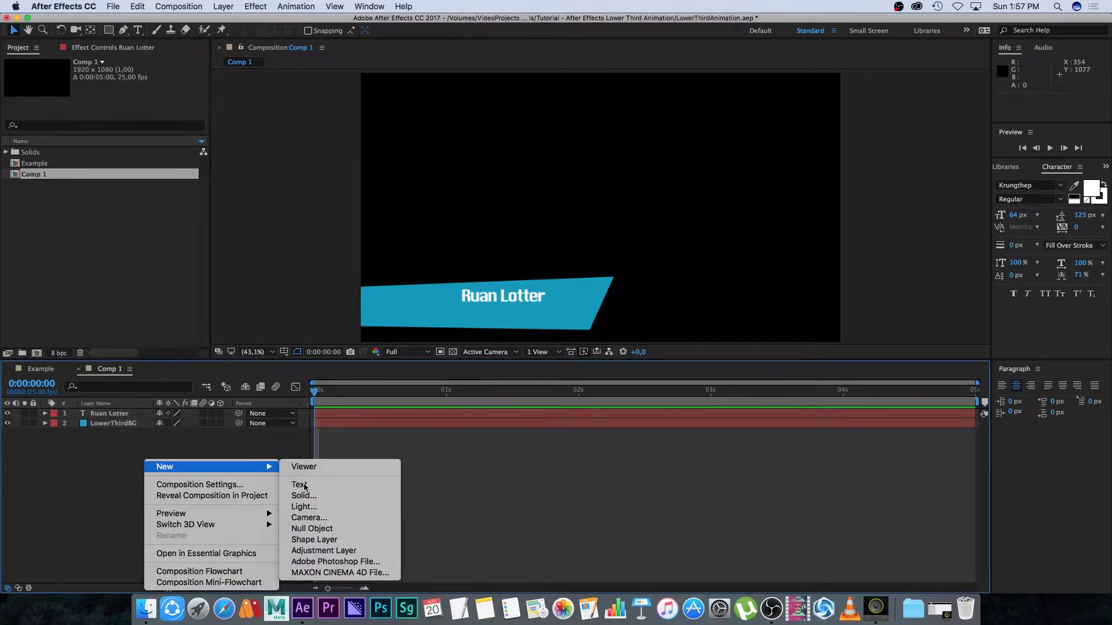
left_click(298, 482)
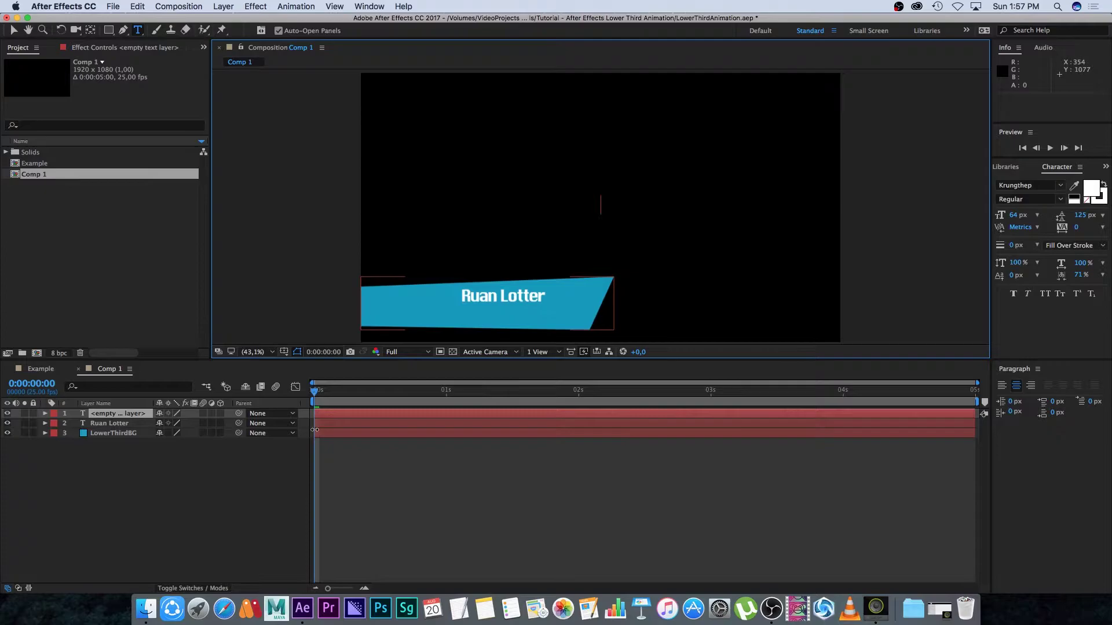
type("Tunnelvi")
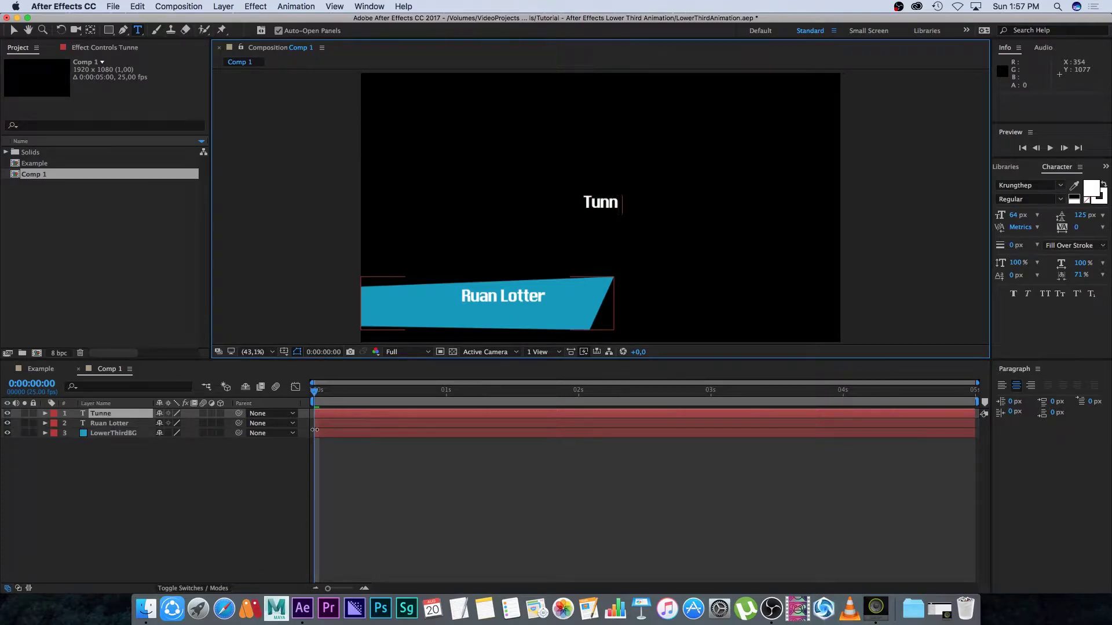
type("zionTV")
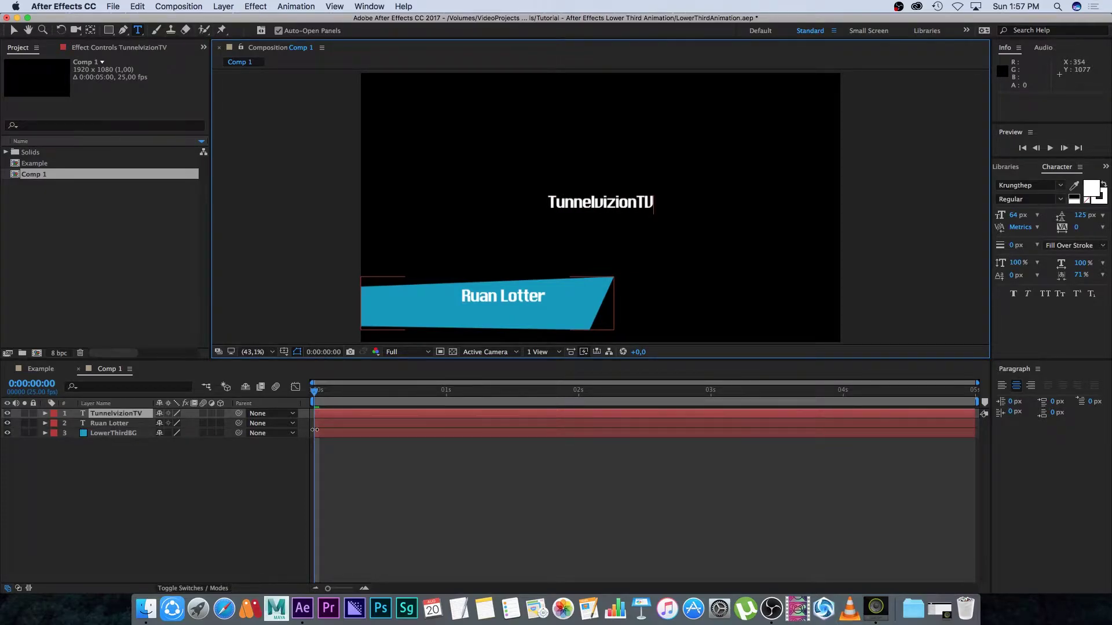
Make TunnelvizionTV black 48 px text placed just under the name on the bar
left_click(12, 30)
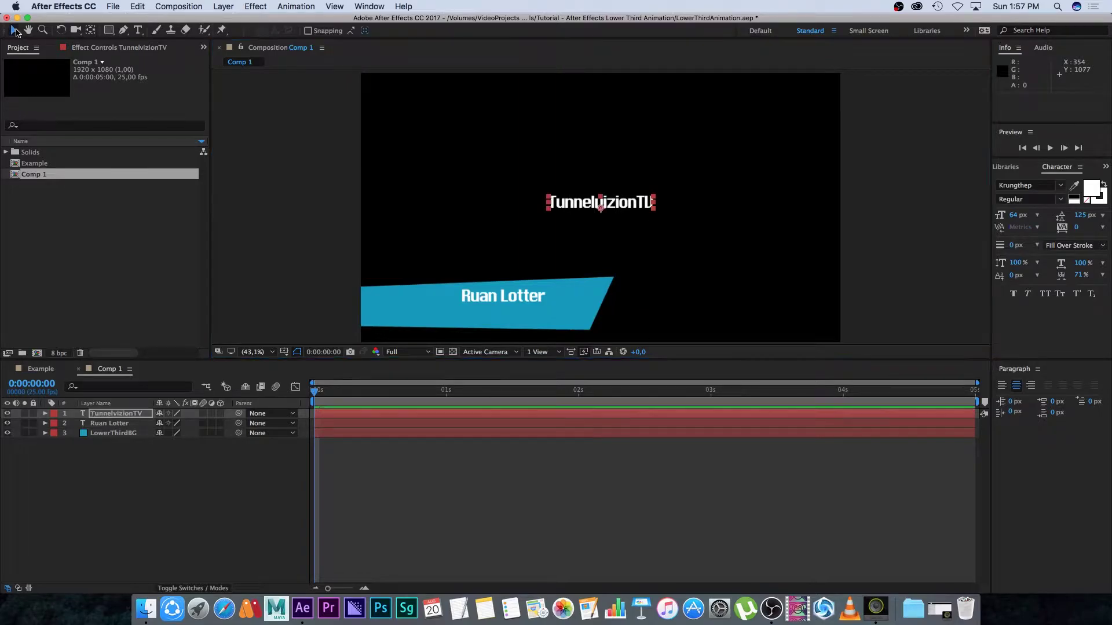
left_click_drag(582, 203, 479, 315)
left_click(1091, 190)
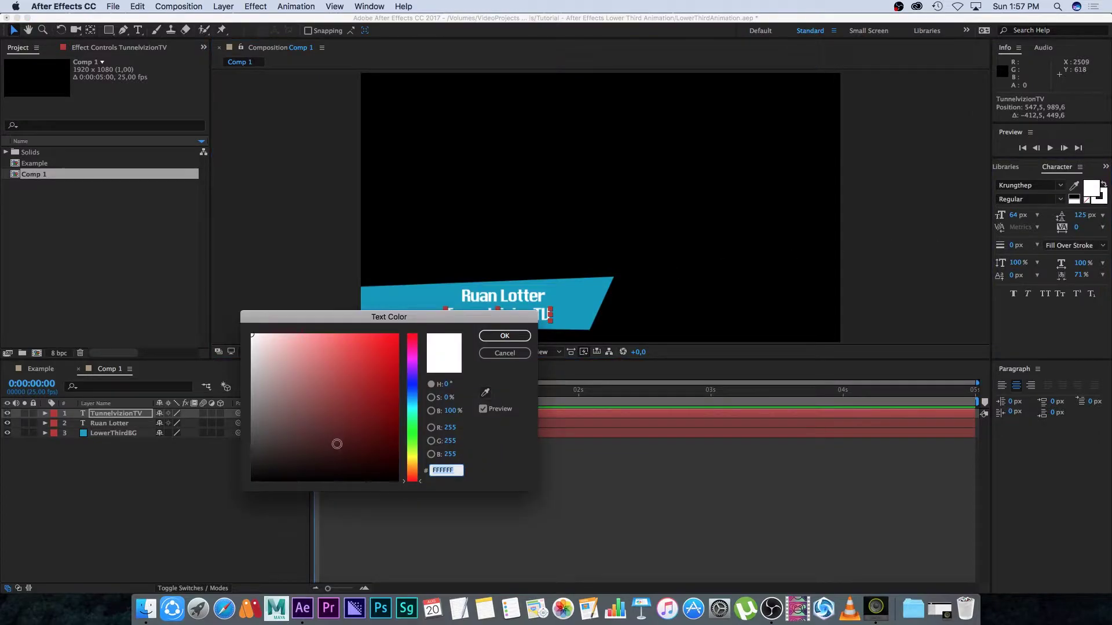
left_click_drag(335, 442, 197, 501)
left_click(504, 335)
left_click_drag(1013, 216, 1001, 215)
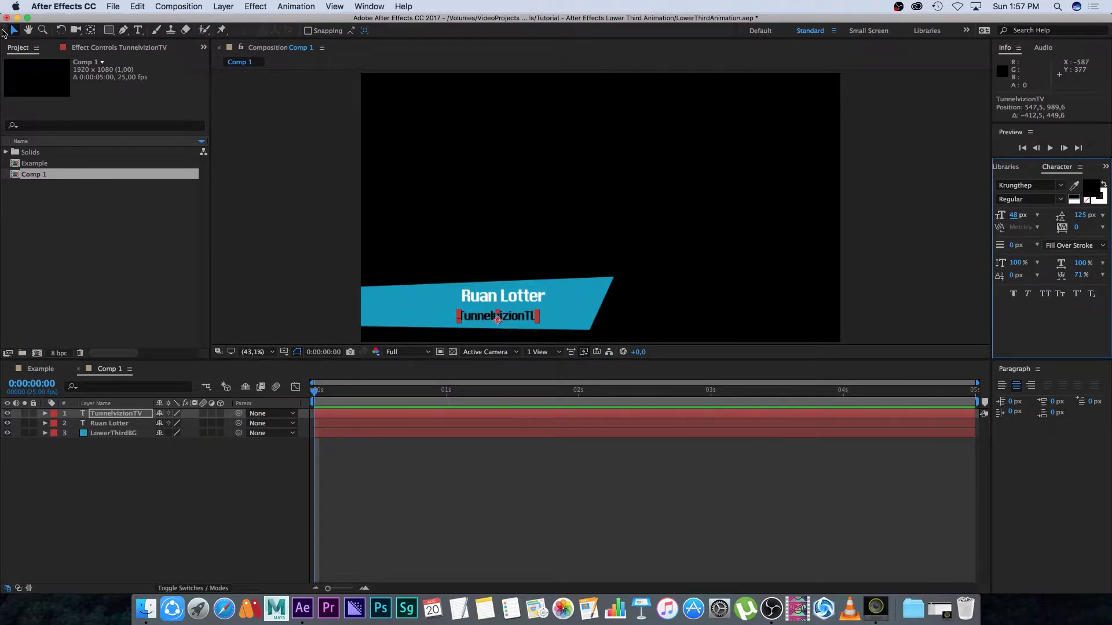
left_click_drag(497, 316, 499, 312)
left_click(109, 455)
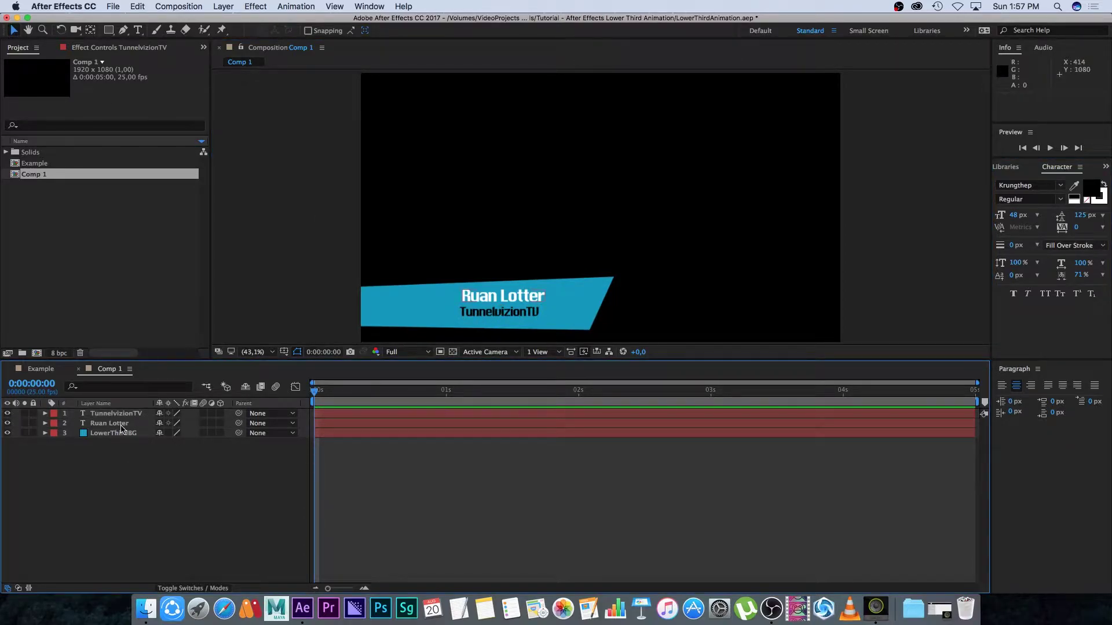
Nudge Ruan Lotter down 1 px and move its layer to the top of the stack
left_click(106, 426)
key("Down")
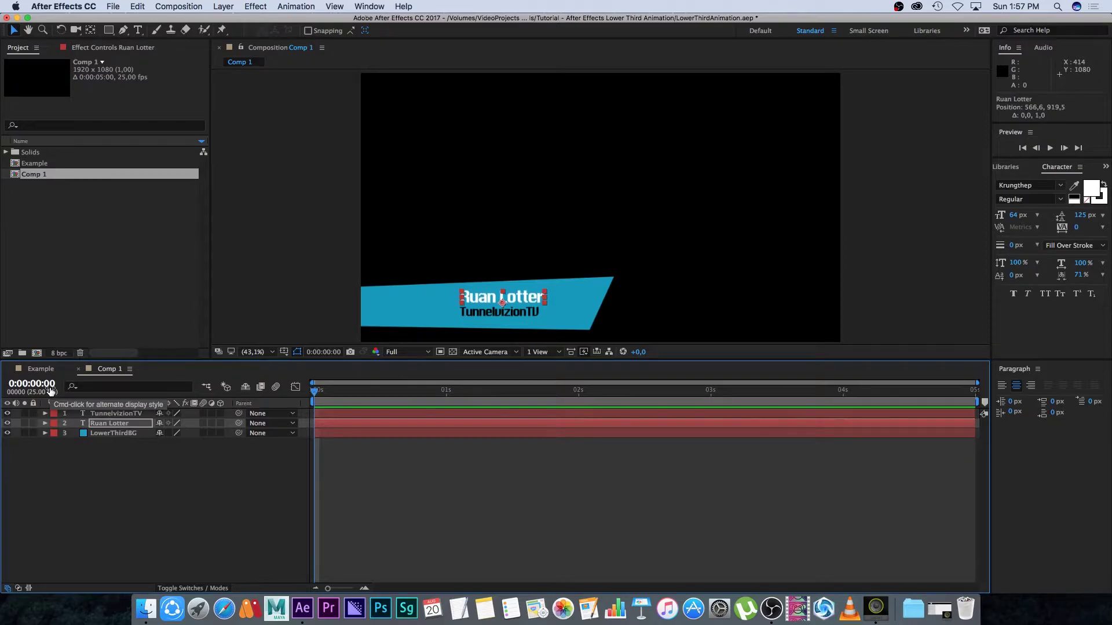
left_click_drag(110, 423, 122, 409)
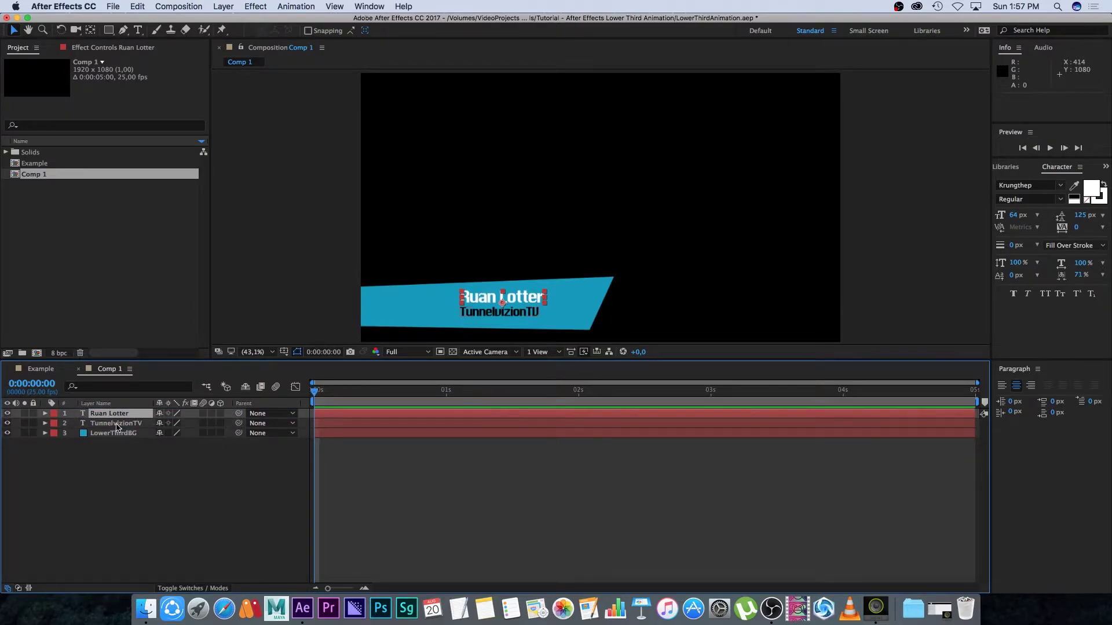
left_click(117, 423)
left_click(116, 433)
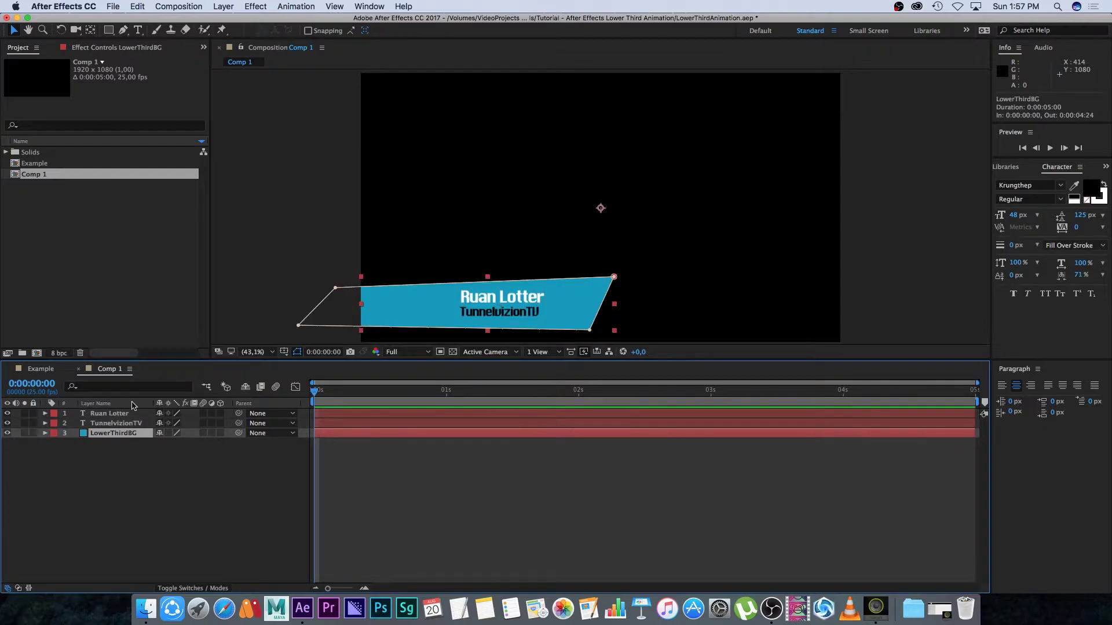
left_click(138, 469)
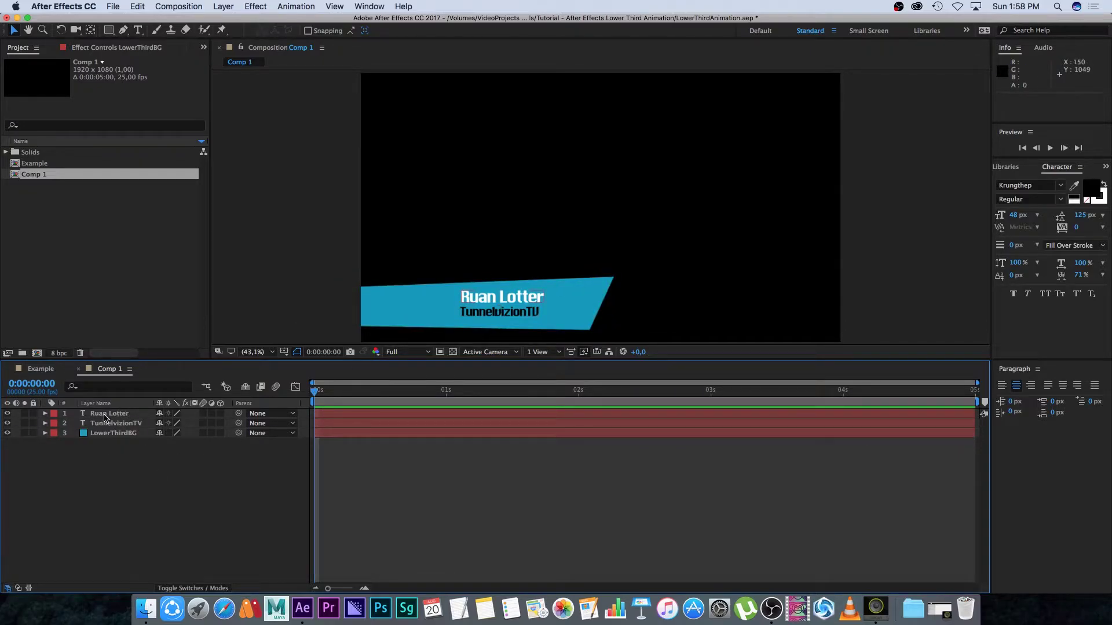
left_click(104, 415)
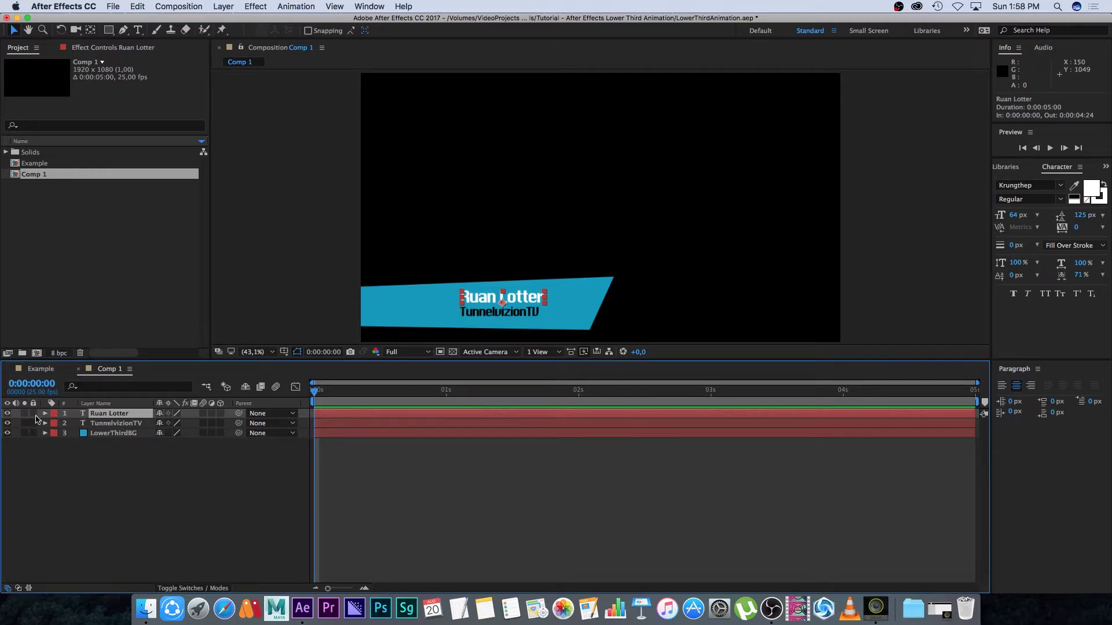
Set a Position keyframe on Ruan Lotter at 0:00:00:10 holding 566.6, 919.5
key("p")
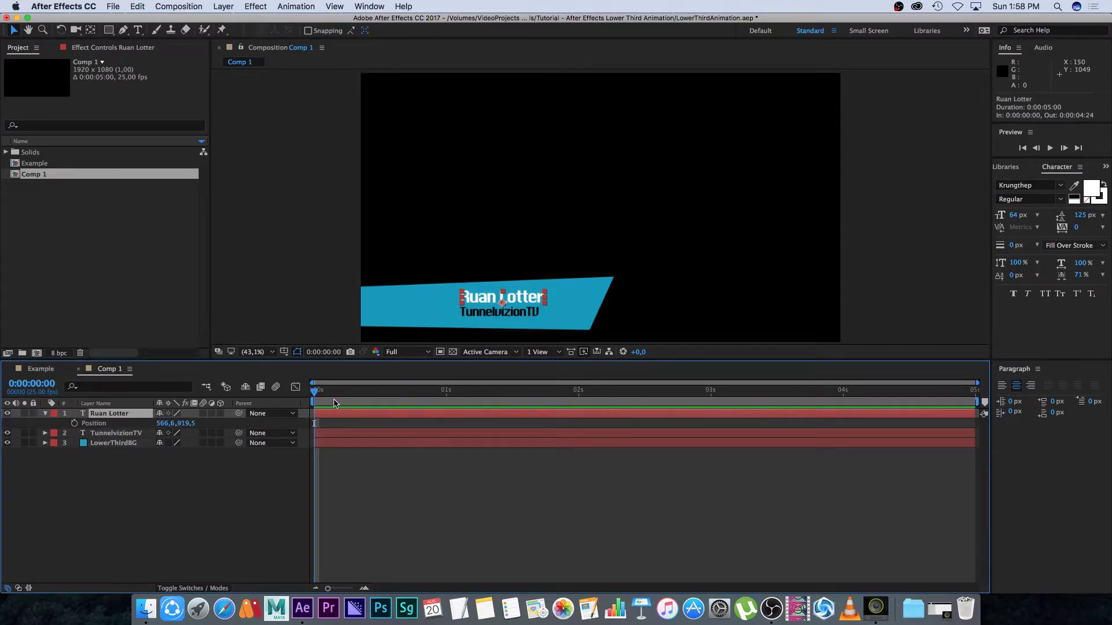
key("space")
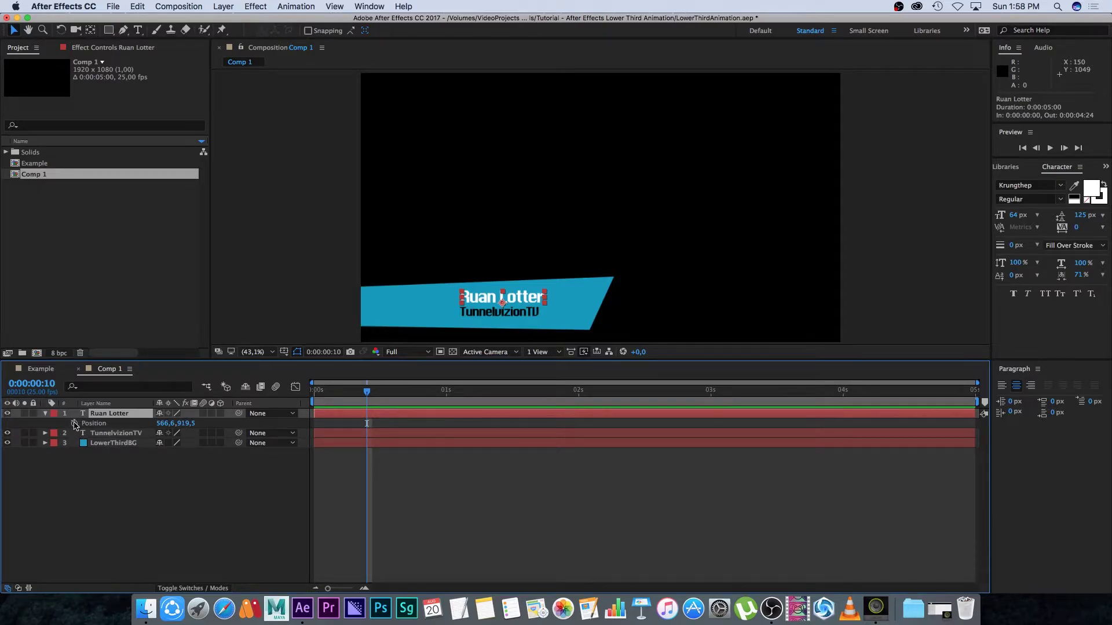
left_click(74, 423)
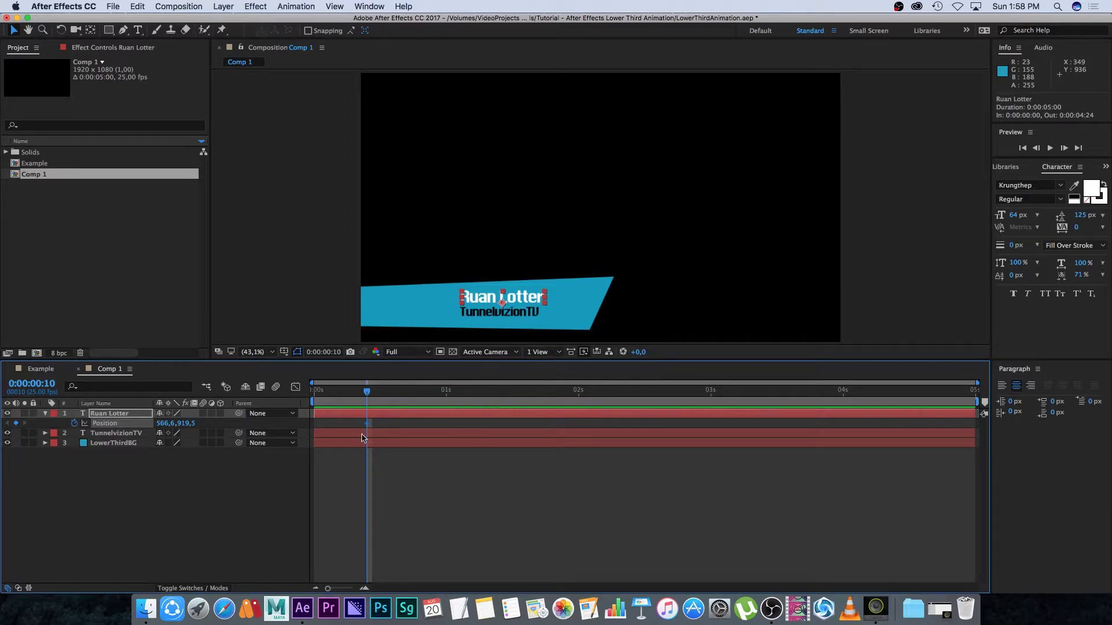
left_click(117, 478)
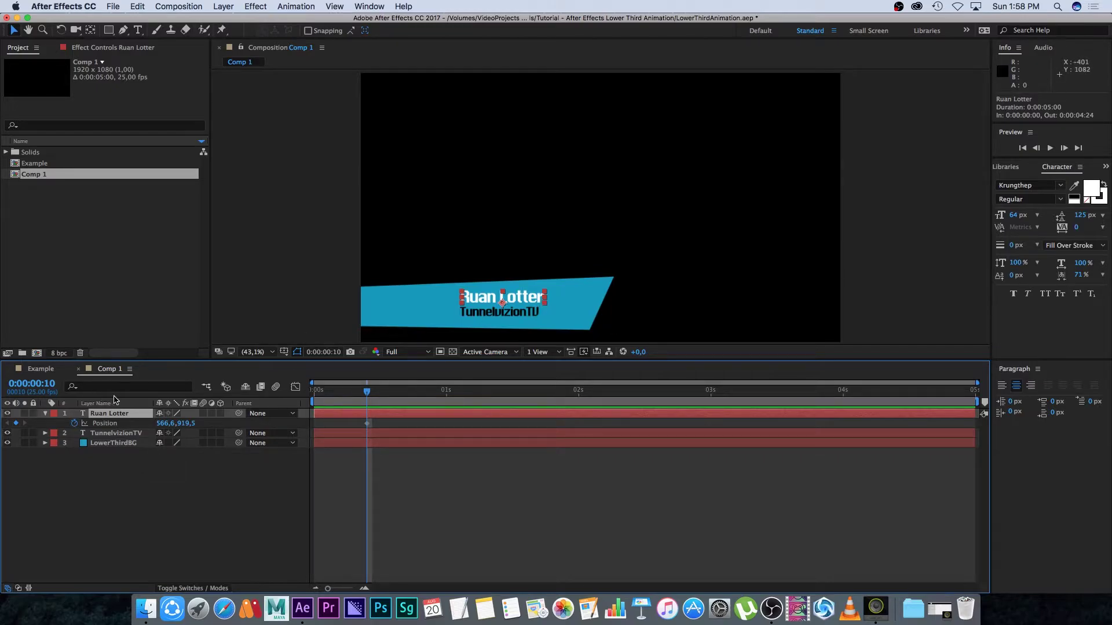
Expand Ruan Lotter's property list to show its Text group
left_click(46, 414)
left_click(46, 414)
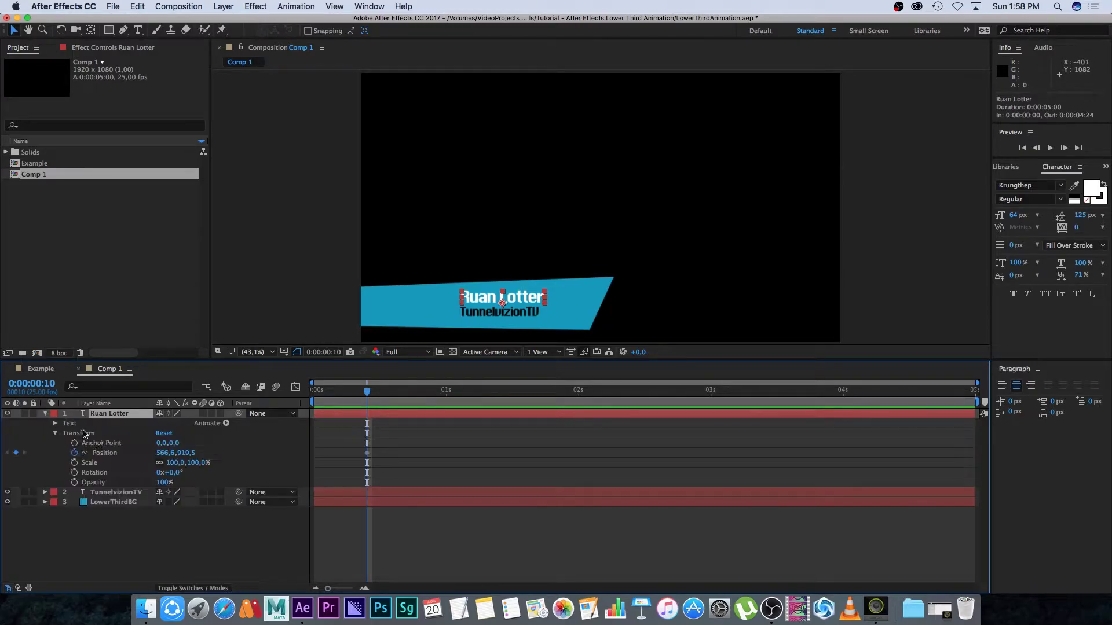
left_click(55, 424)
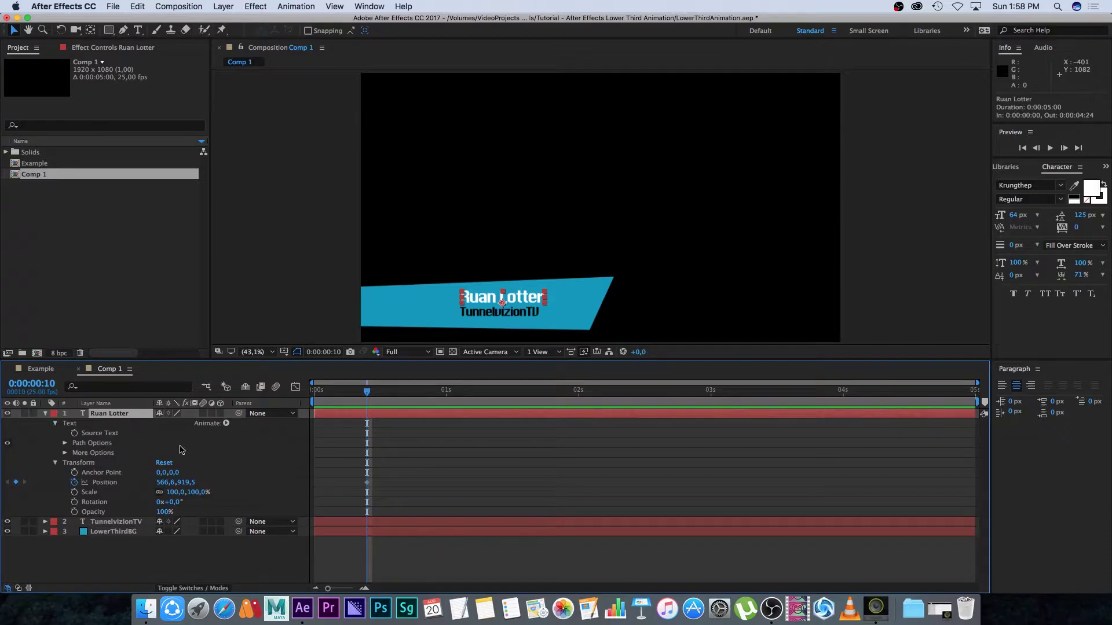
Add a Tracking animator to Ruan Lotter and keyframe Tracking Amount 0 at frame 10
left_click(226, 424)
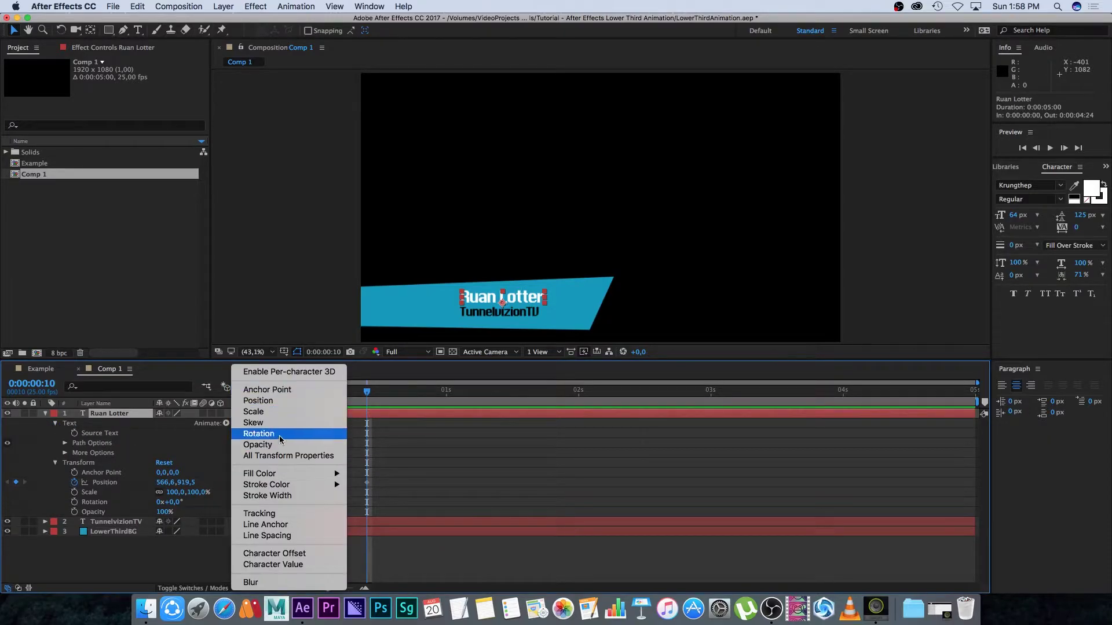
left_click(259, 513)
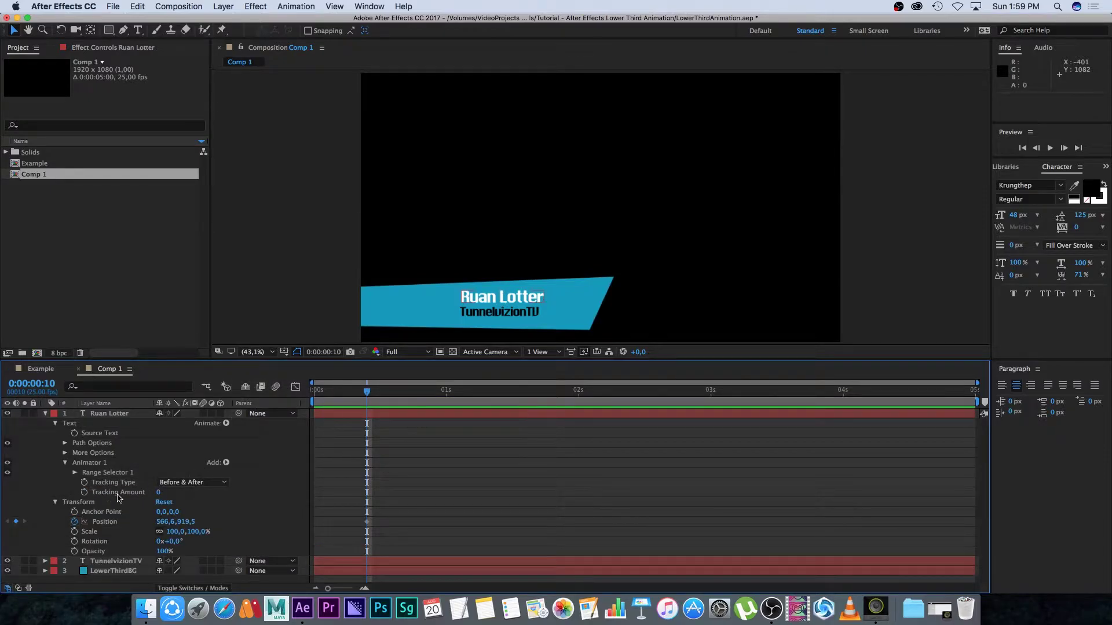
left_click_drag(157, 495, 196, 491)
key("super+z")
left_click(84, 493)
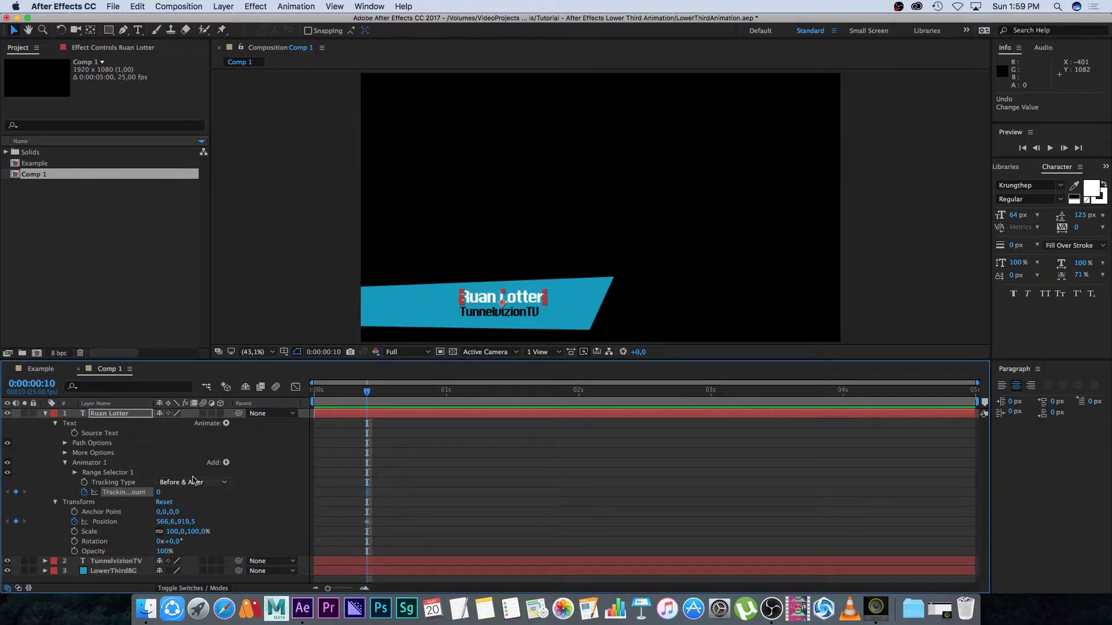
At frame 0, move Ruan Lotter off-screen to -600.4, 919.5 and preview the slide-in
left_click_drag(367, 393, 301, 402)
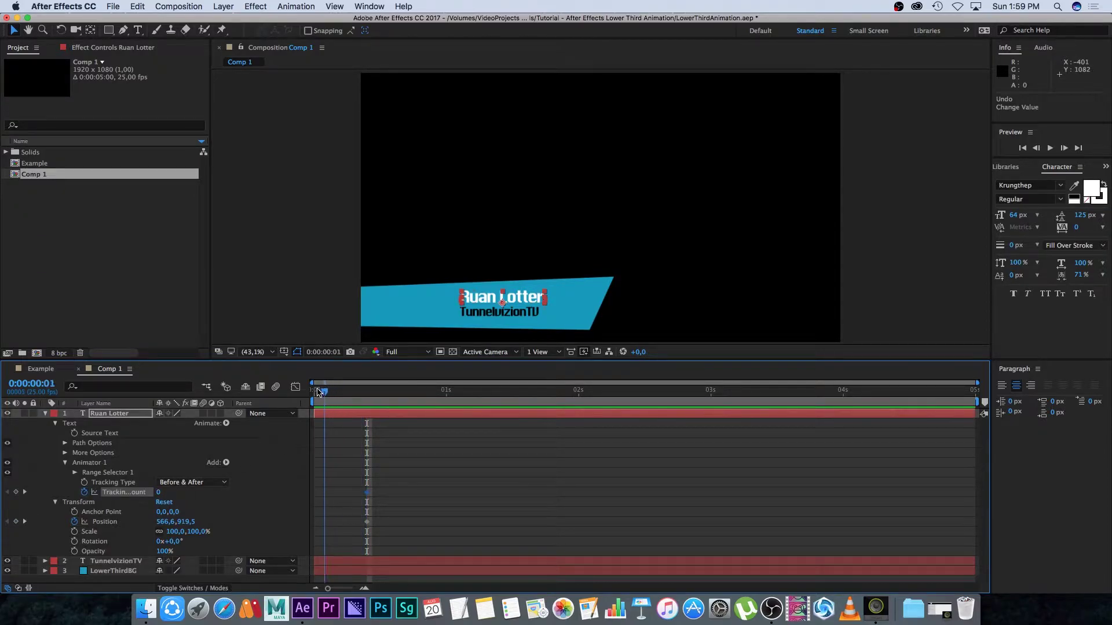
left_click_drag(161, 524, 194, 490)
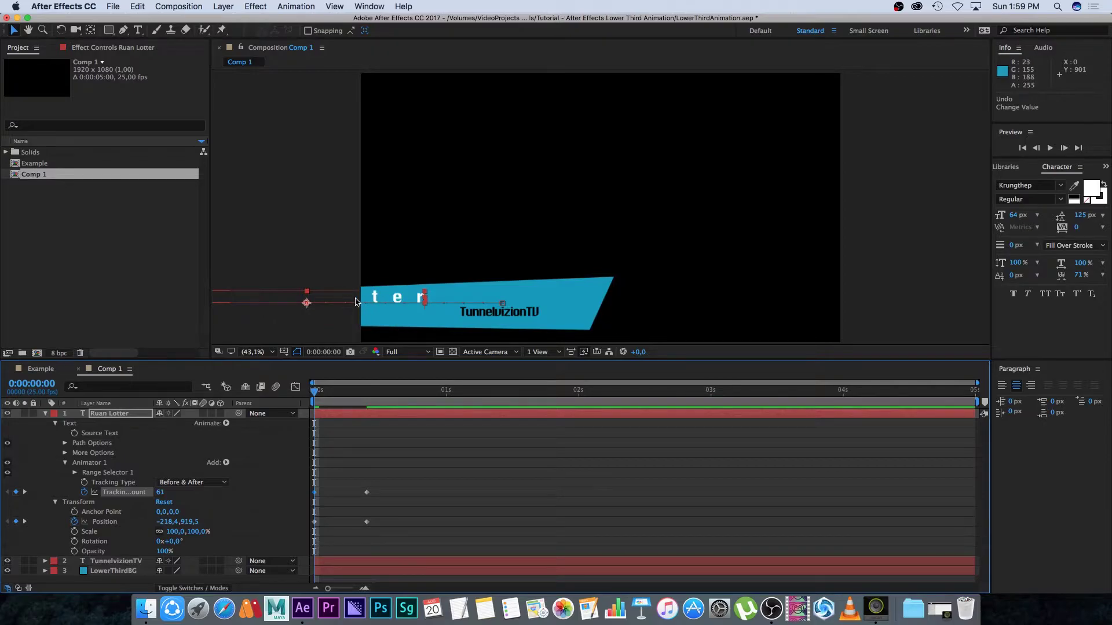
left_click_drag(156, 522, 58, 517)
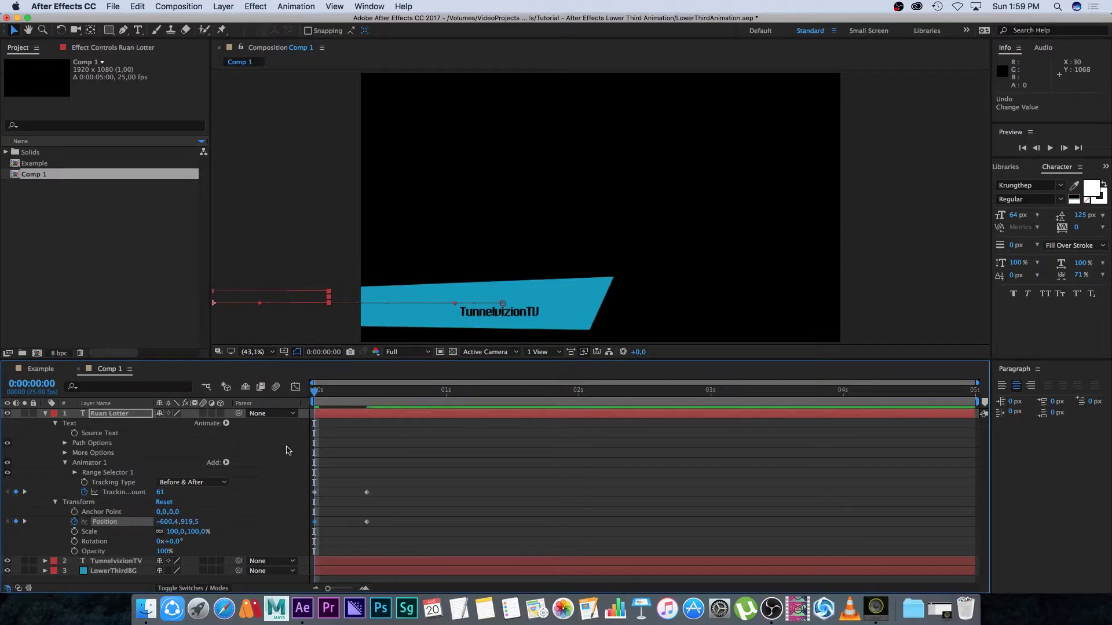
key("space")
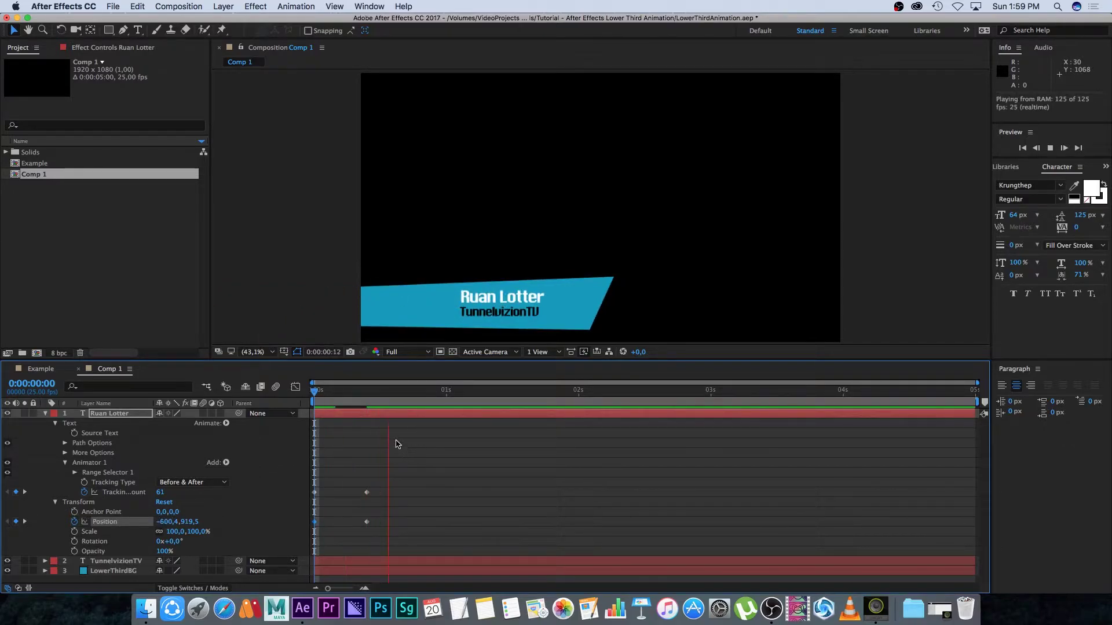
key("space")
key("space")
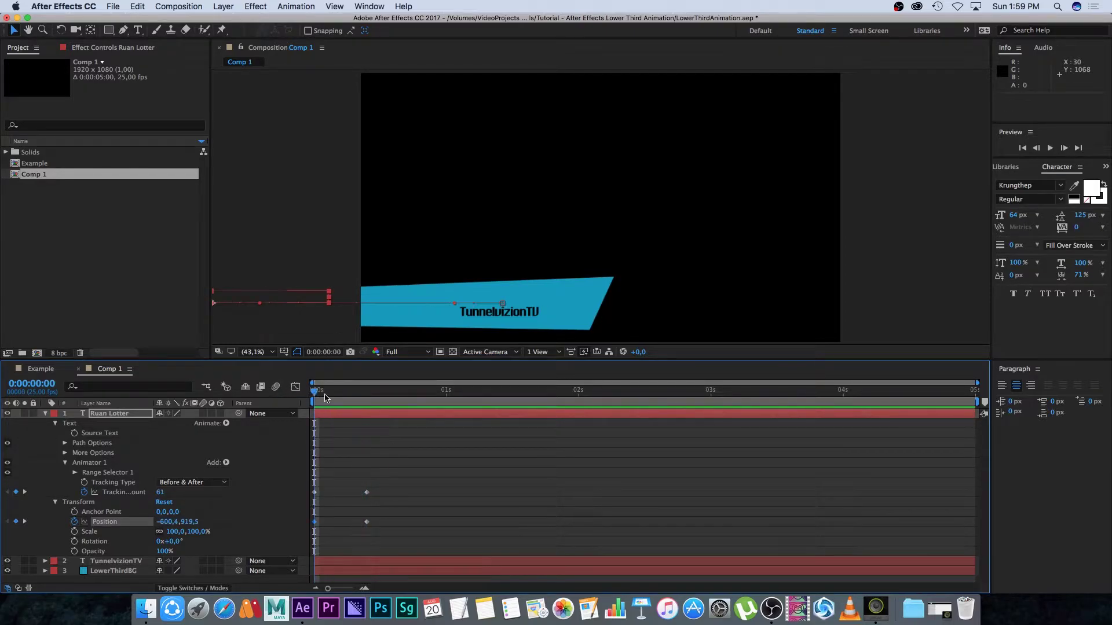
key("space")
left_click(97, 414)
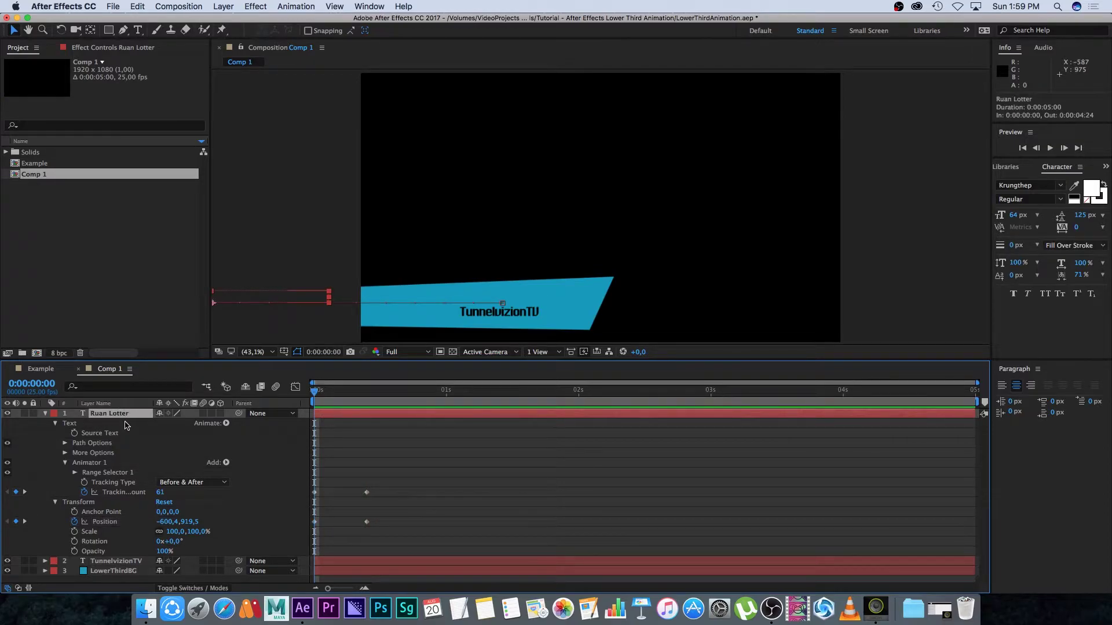
key("u")
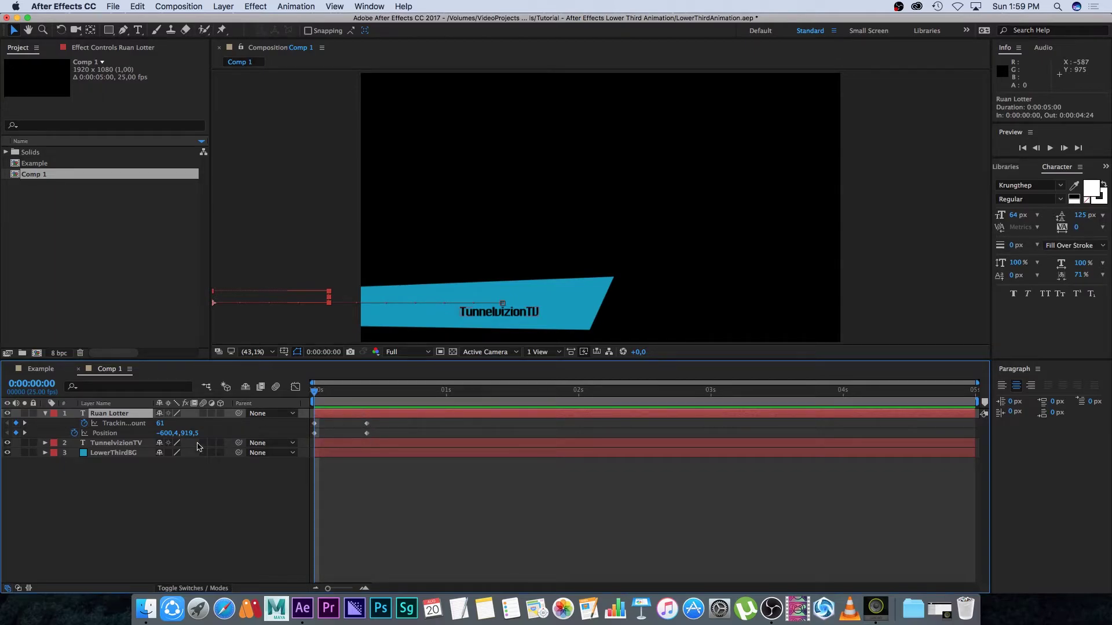
Copy Ruan Lotter's keyframes, paste them onto TunnelvizionTV, and preview
left_click(150, 489)
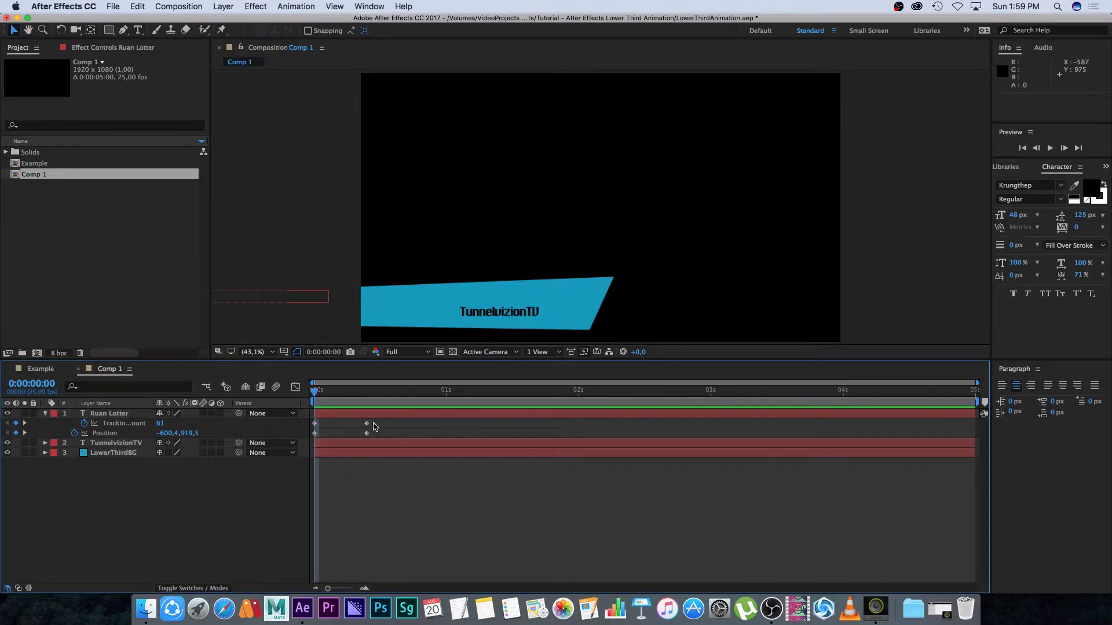
left_click_drag(298, 445, 377, 421)
key("super+c")
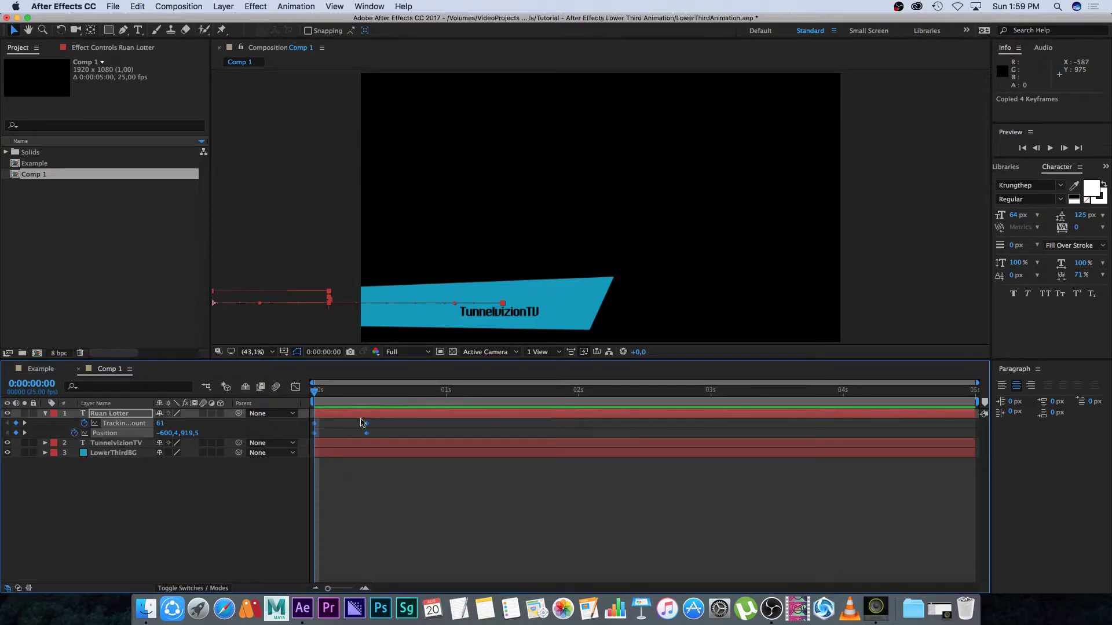
left_click(107, 445)
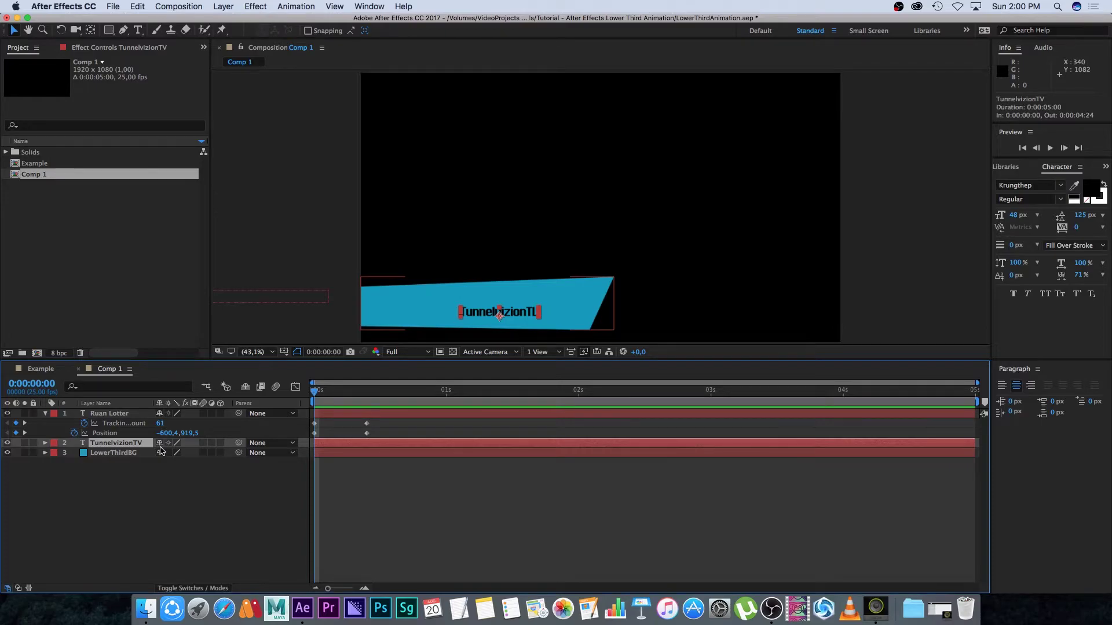
key("super+v")
key("space")
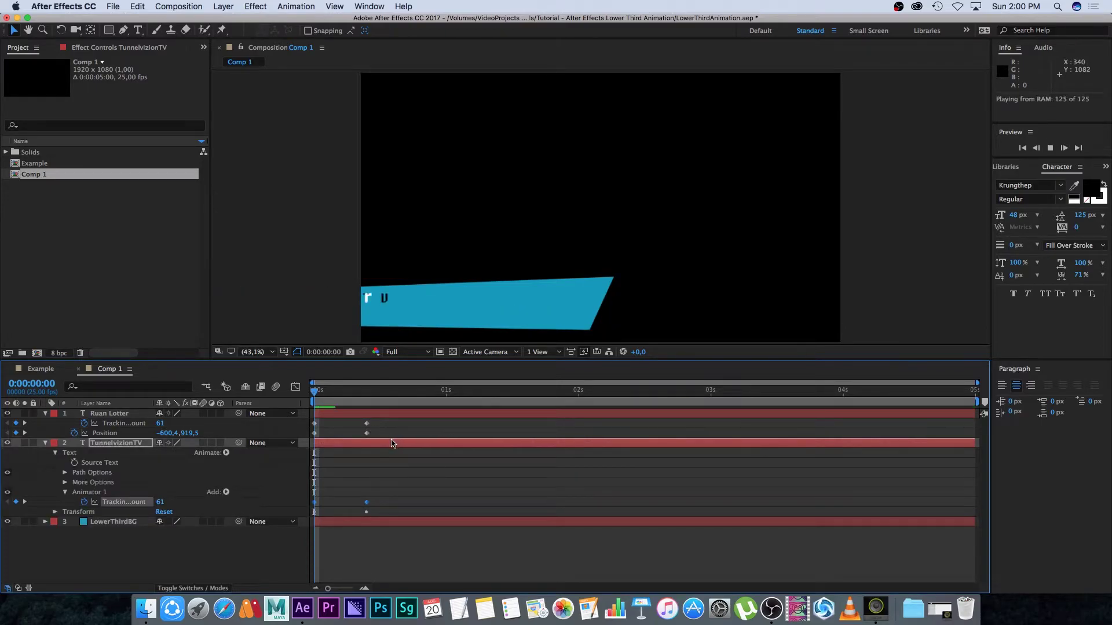
left_click(363, 394)
left_click_drag(363, 394, 367, 394)
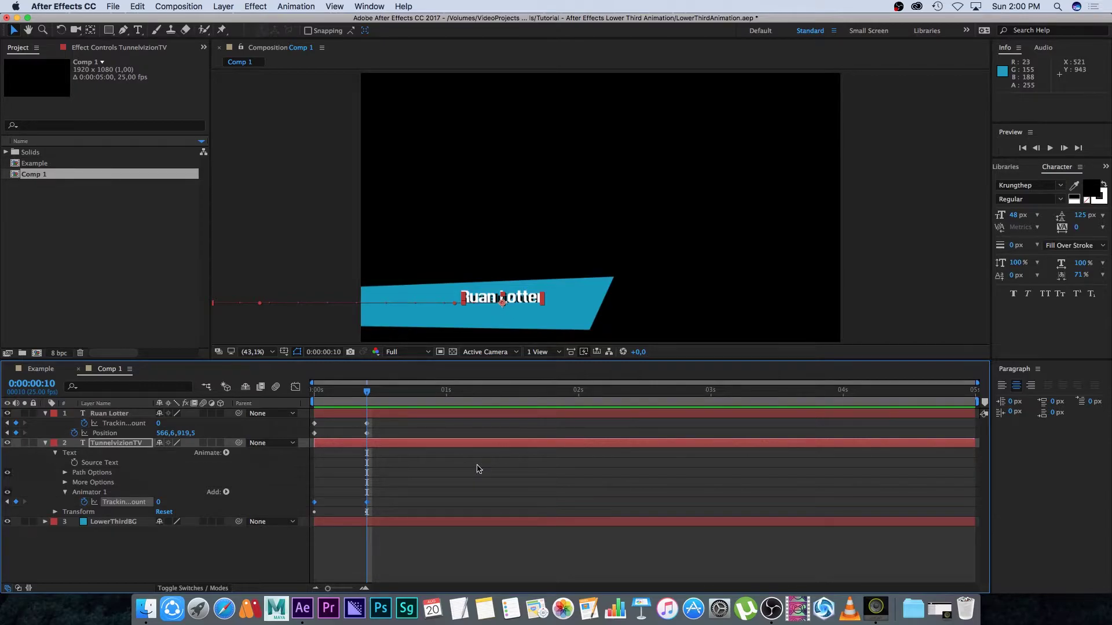
Shift TunnelvizionTV's Position keyframes down to Y 971.5 below the title and preview
left_click(398, 448)
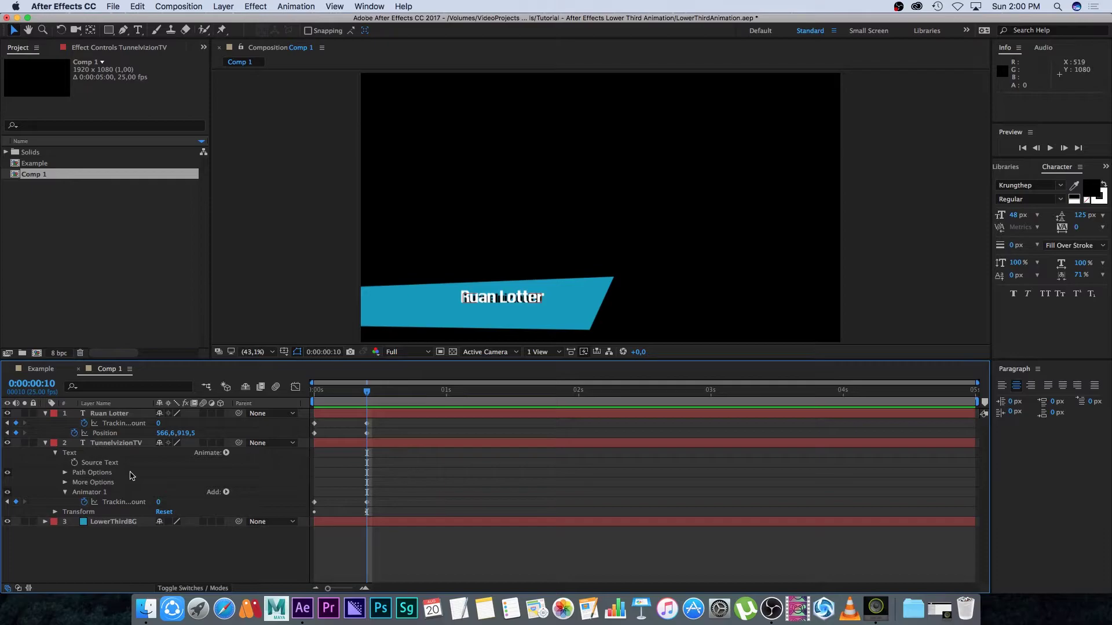
left_click(115, 444)
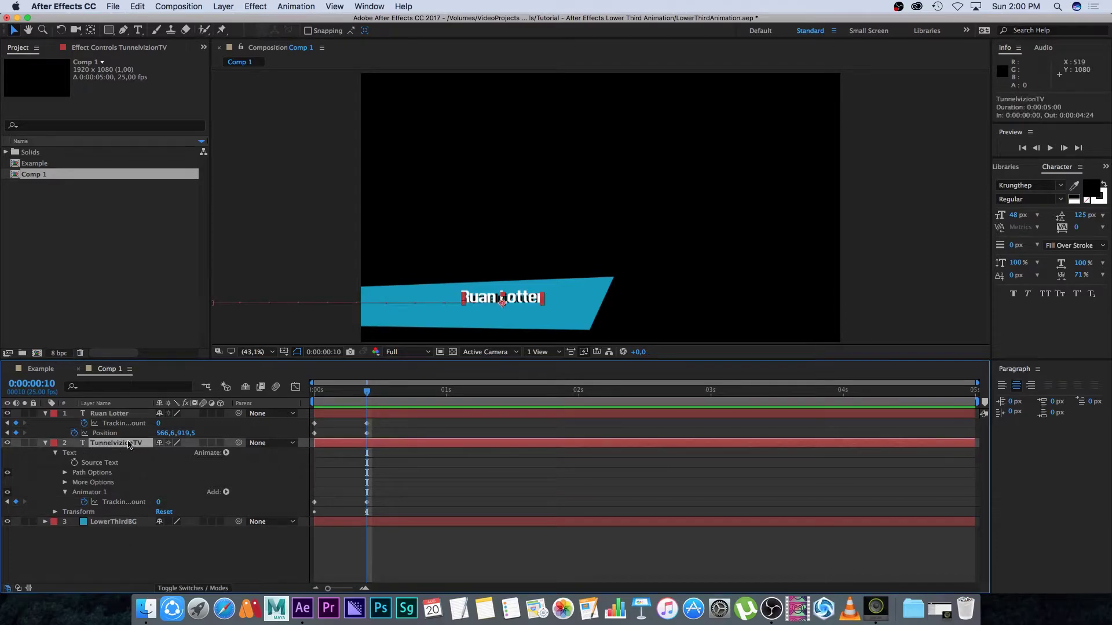
key("u")
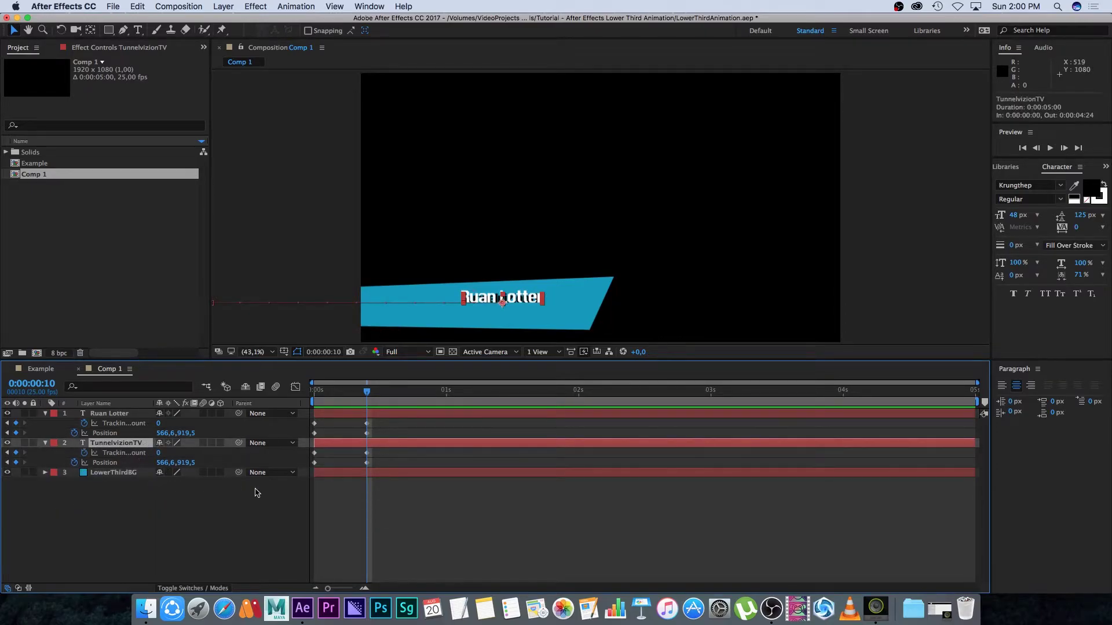
mouse_move(368, 391)
left_mouse_down()
mouse_move(388, 394)
mouse_move(363, 400)
left_mouse_up()
left_click_drag(373, 474, 316, 459)
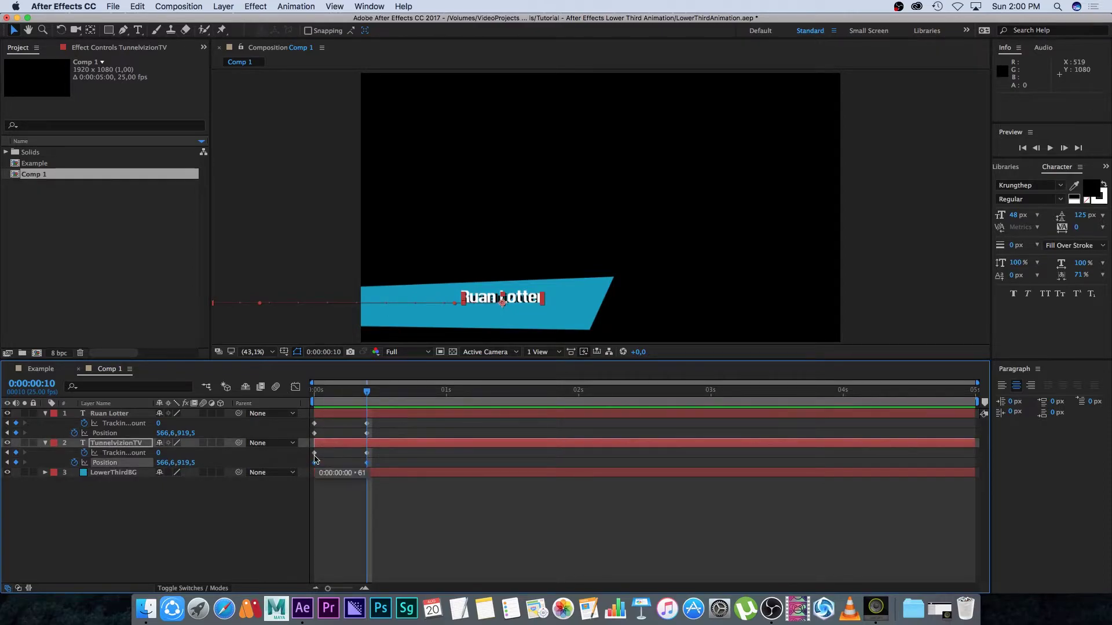
key("shift+Down")
key("shift+Down")
key("shift+Down")
key("Down")
key("Down")
key("shift+Down")
key("shift+Down")
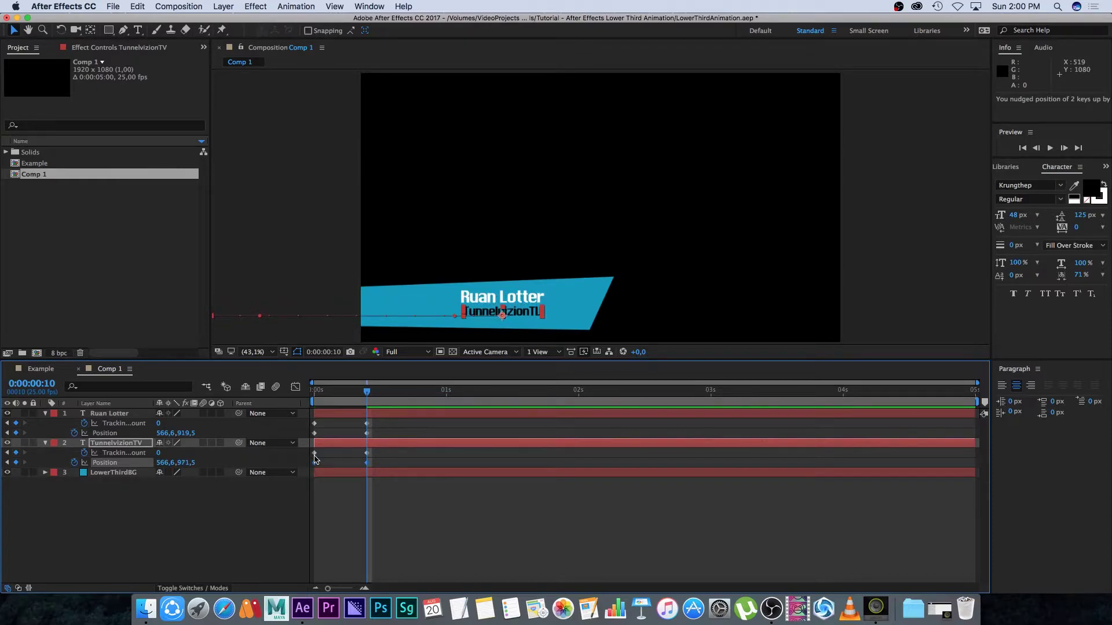
key("space")
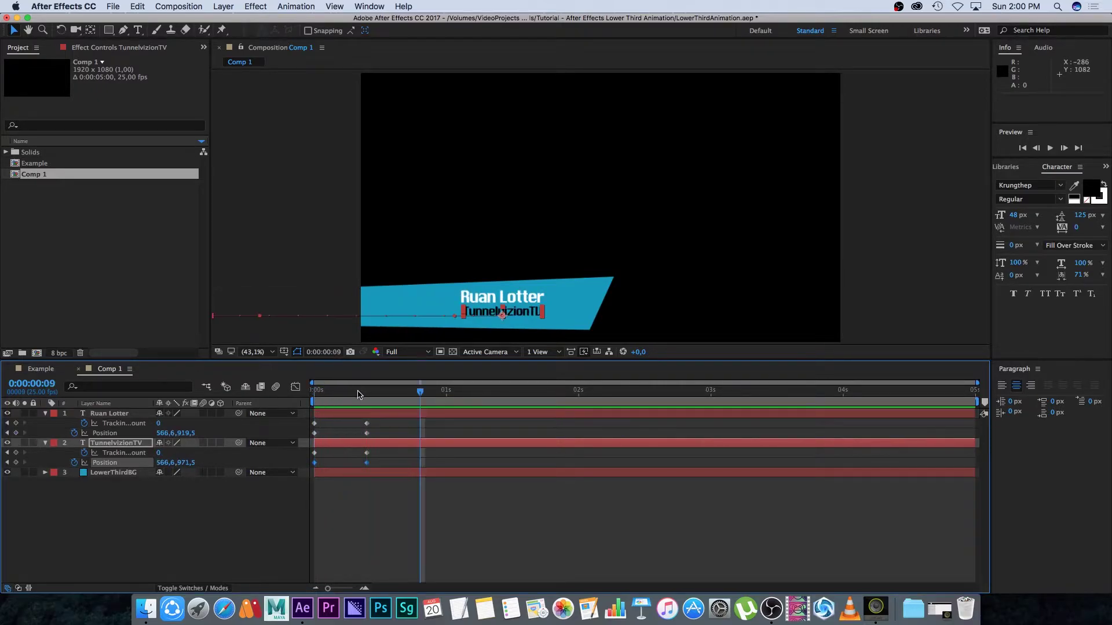
key("space")
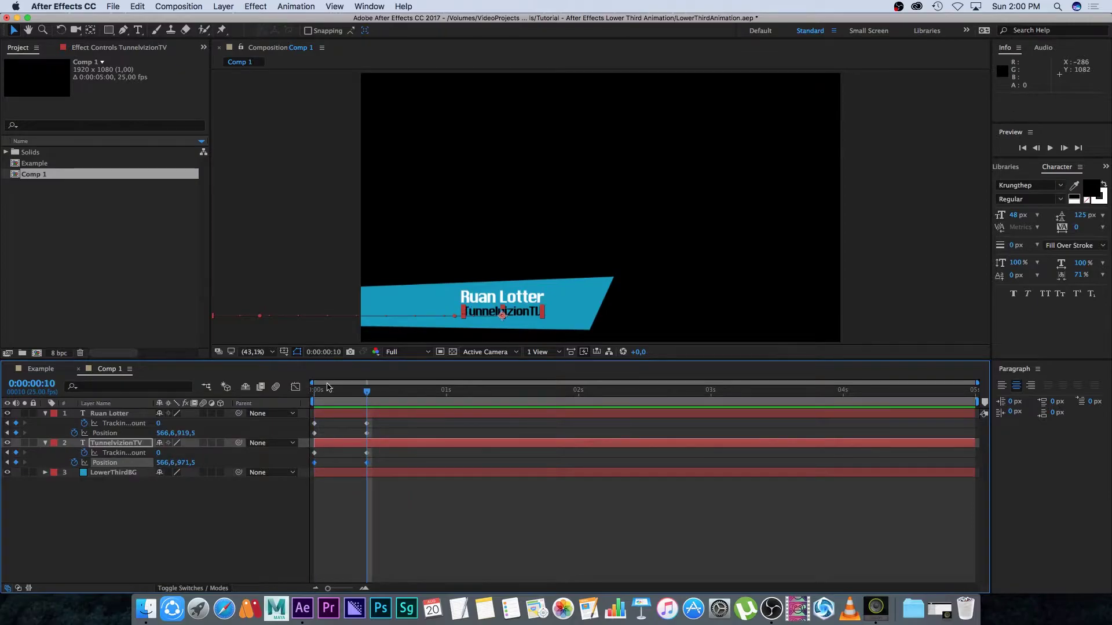
left_click(110, 473)
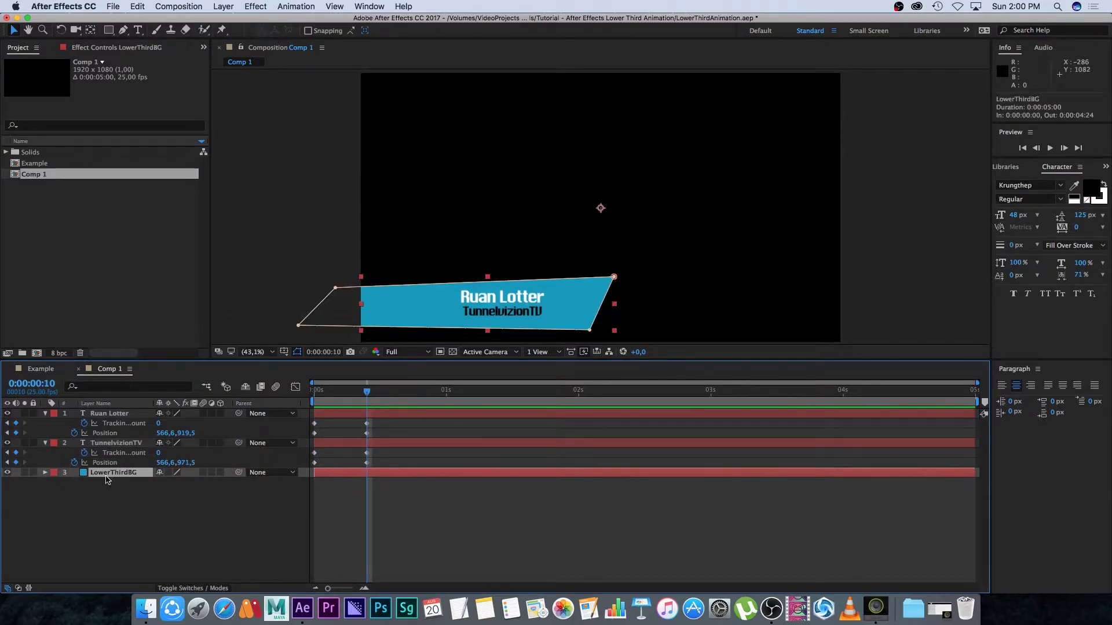
Keyframe LowerThirdBG Position at 960, 540 at frame 10 and -186, 540 at frame 0
key("p")
left_click(74, 483)
left_click_drag(365, 387, 315, 387)
left_click_drag(159, 482, 63, 480)
left_click_drag(171, 483, 111, 483)
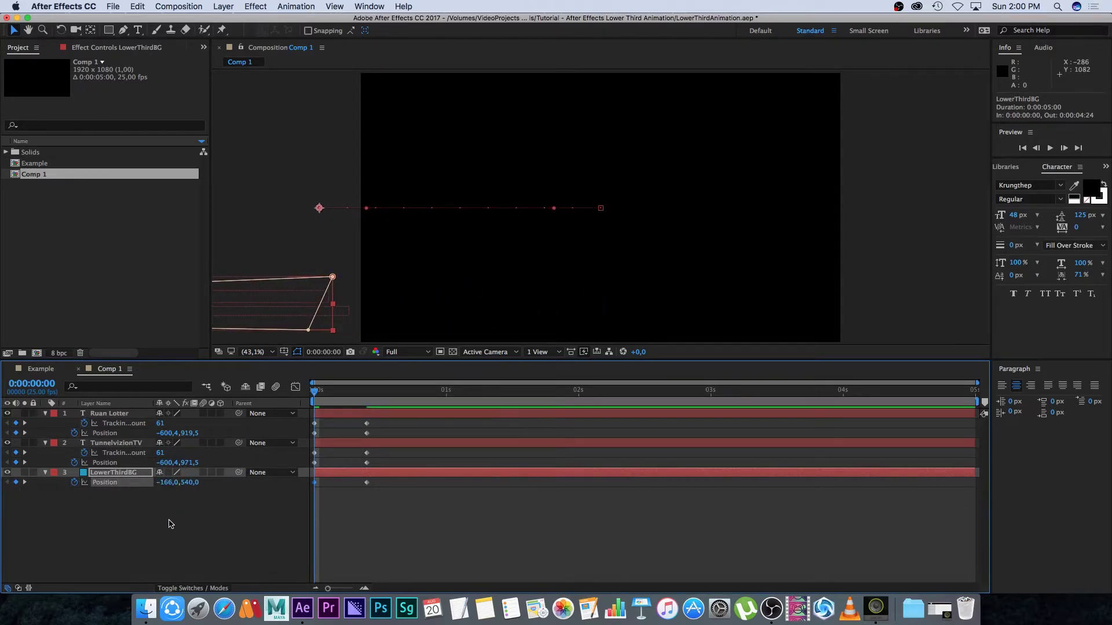
left_click(191, 514)
Preview the full lower-third animation and select all its keyframes
key("space")
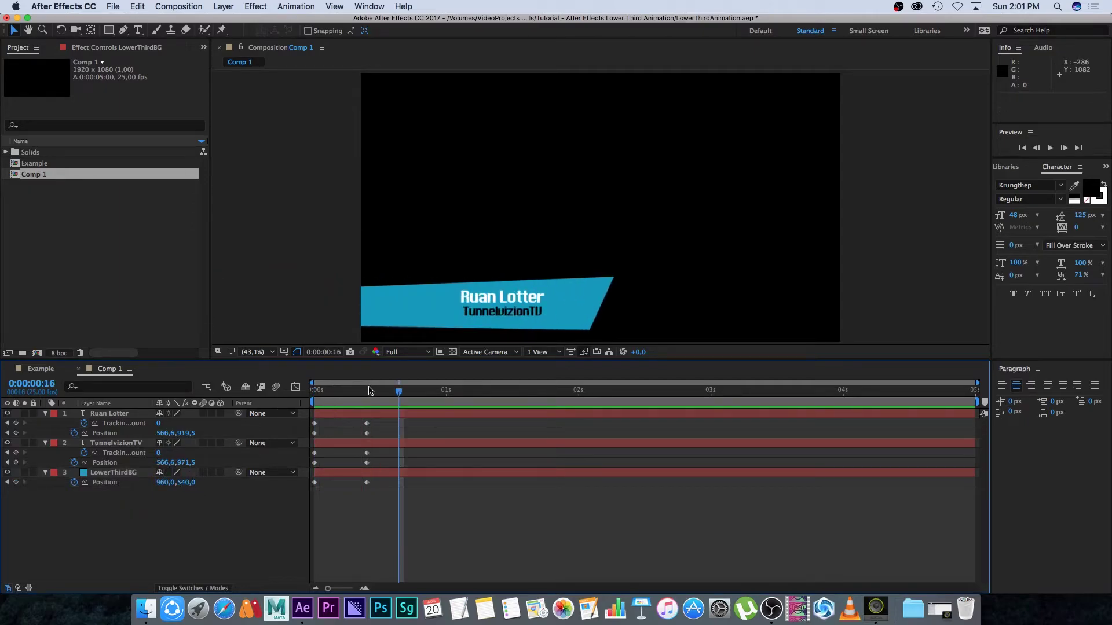
key("space")
key("space")
left_click(366, 394)
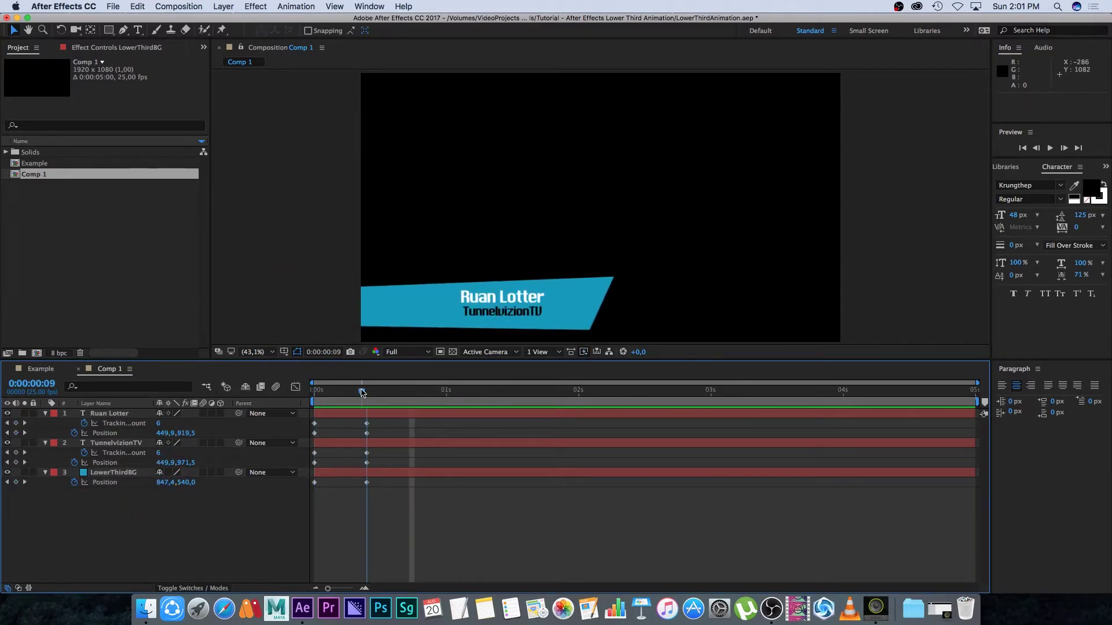
left_click_drag(376, 426, 300, 489)
Apply Easy Ease to all the slide-in keyframes and preview the result from frame 0
right_click(368, 431)
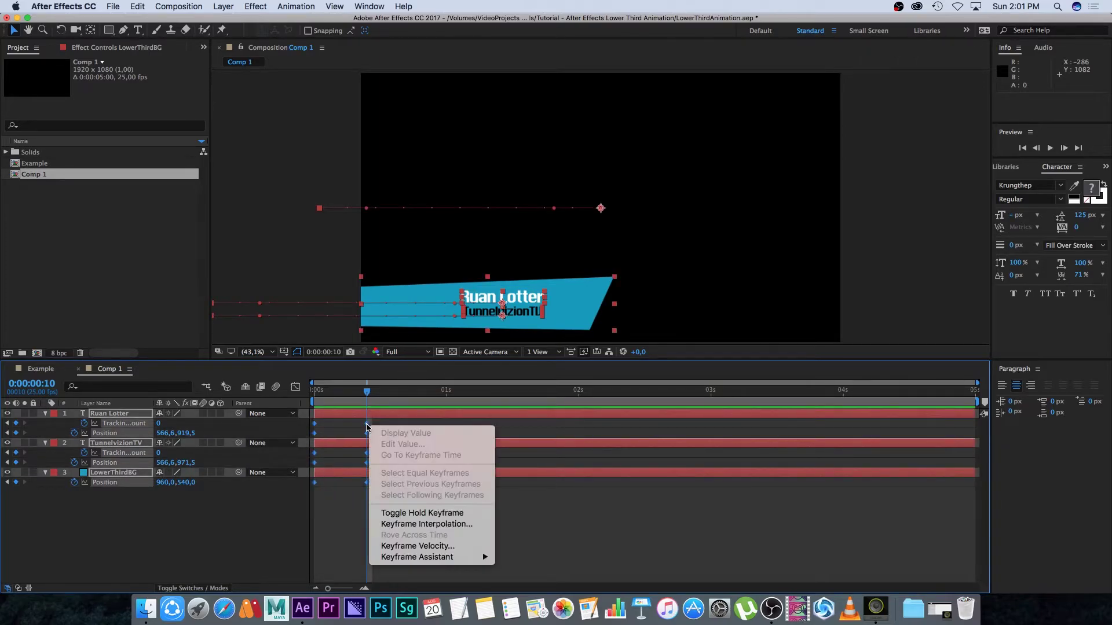
mouse_move(411, 558)
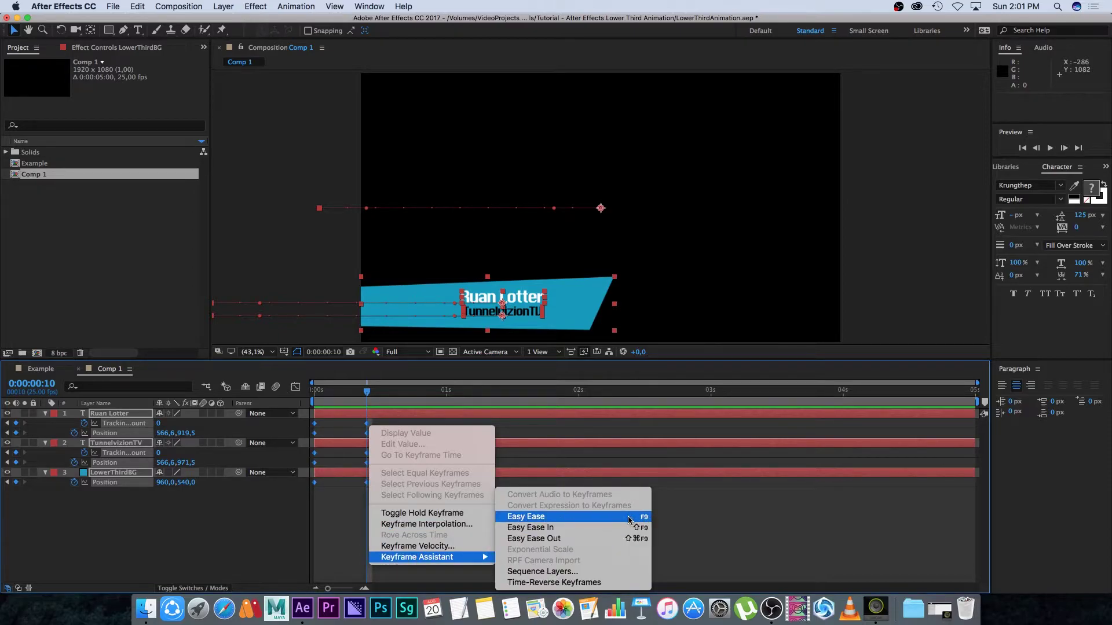
left_click(525, 517)
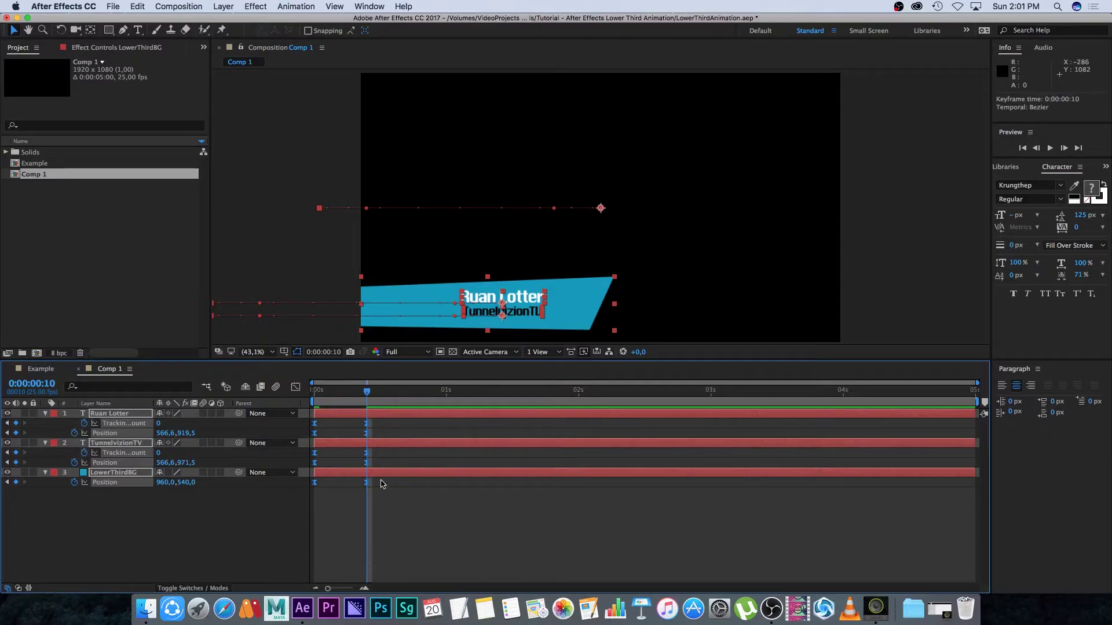
left_click(388, 504)
key("space")
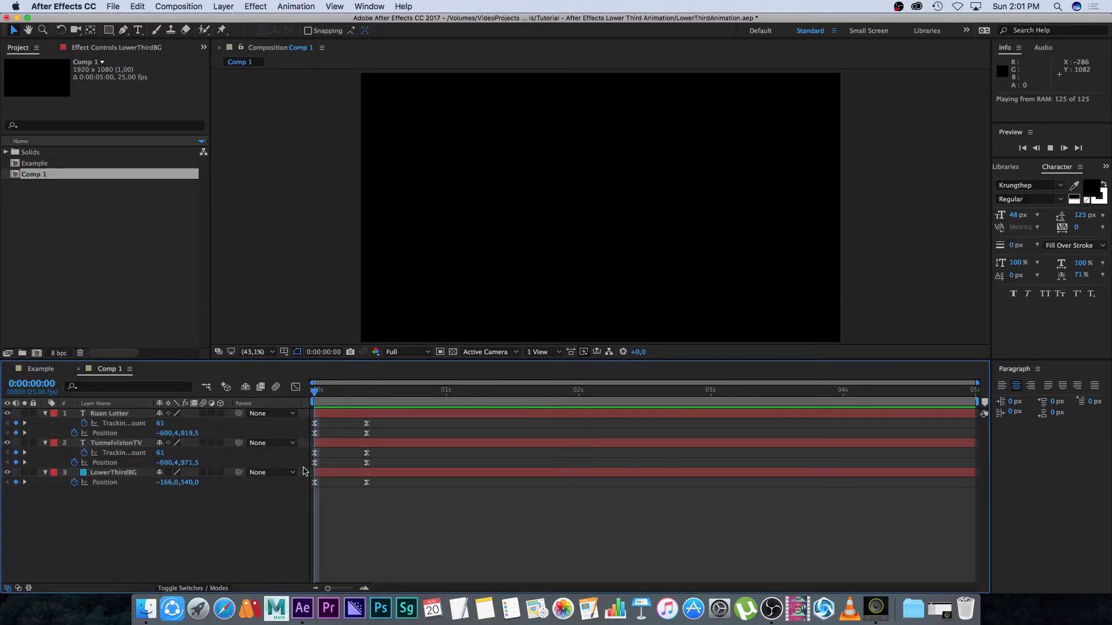
key("space")
left_click_drag(370, 393, 297, 393)
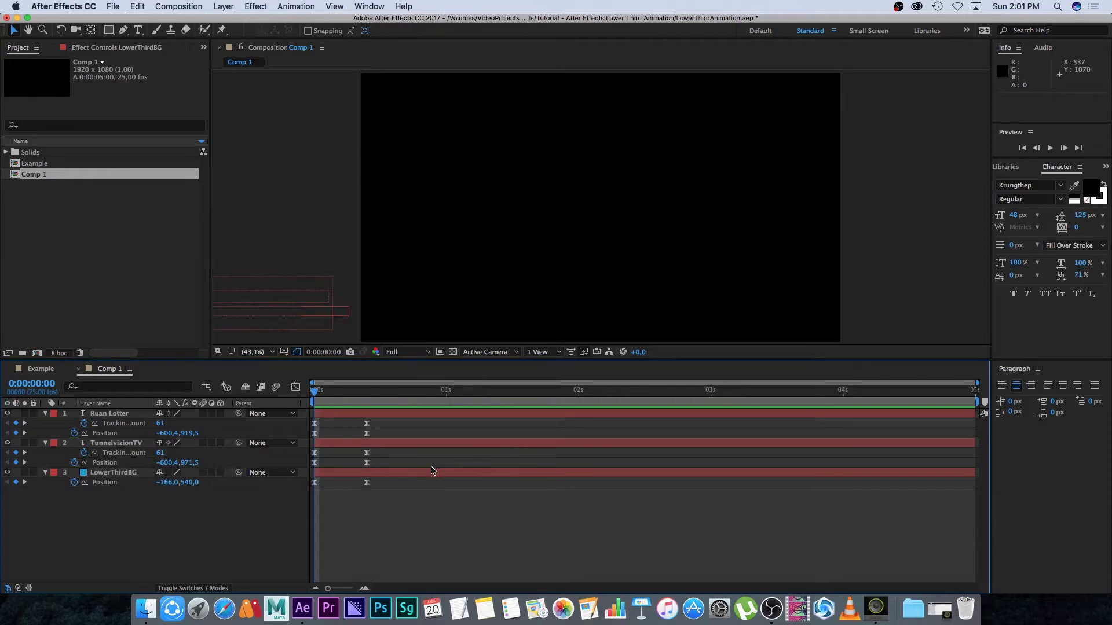
Delay the name's keyframes to start at frame 3 and TunnelvizionTV's to frame 6, then preview
key("space")
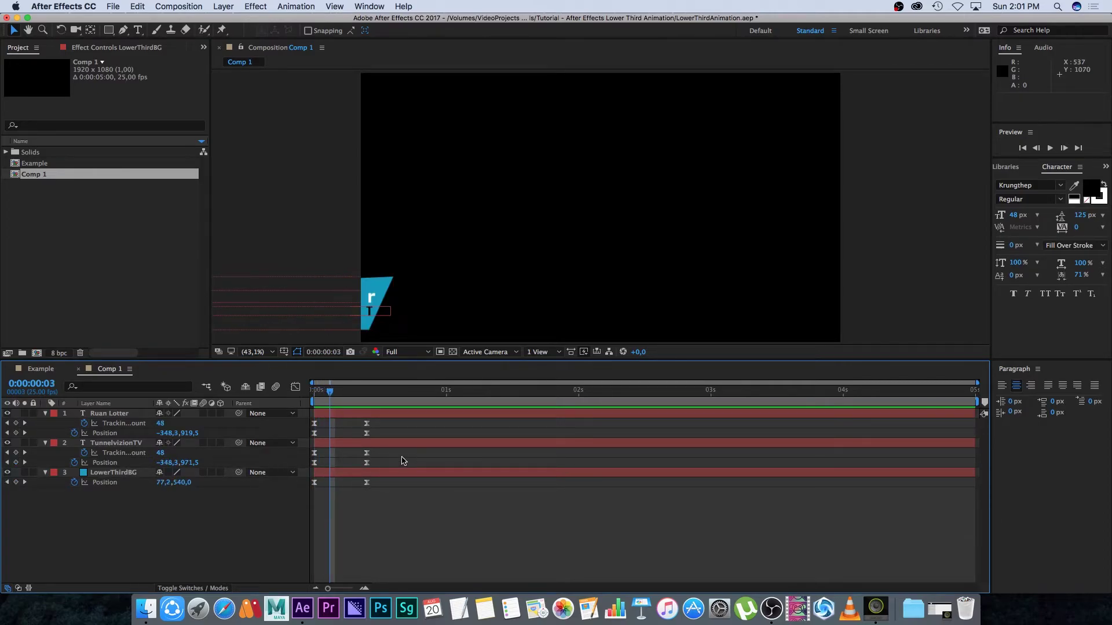
left_click_drag(382, 424, 329, 426)
left_click(399, 509)
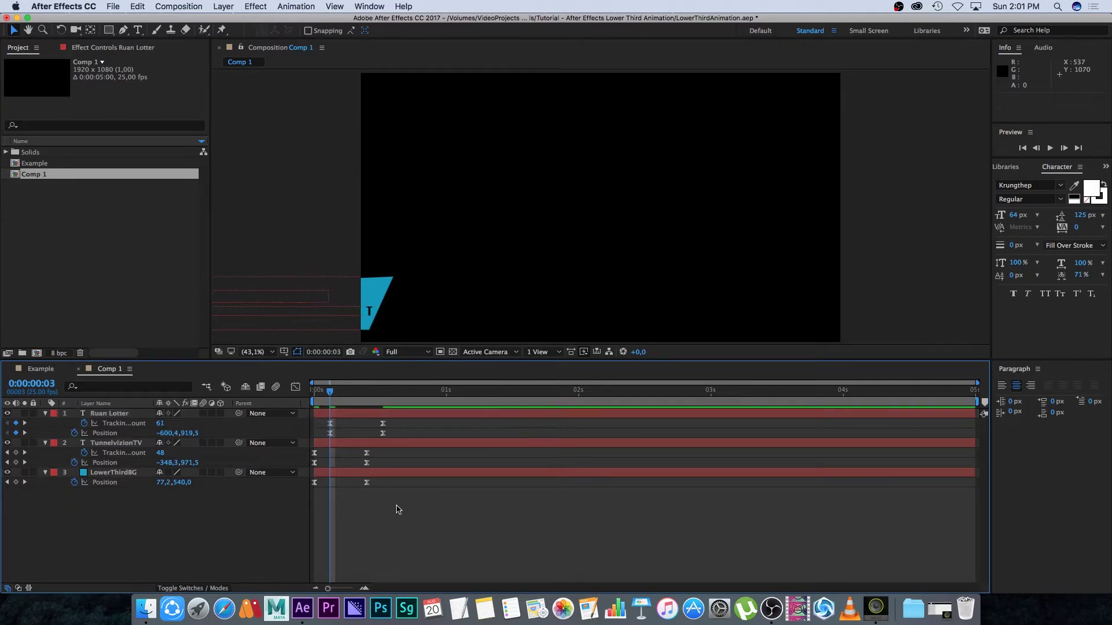
key("space")
left_click_drag(379, 450, 347, 457)
left_click_drag(346, 394, 315, 394)
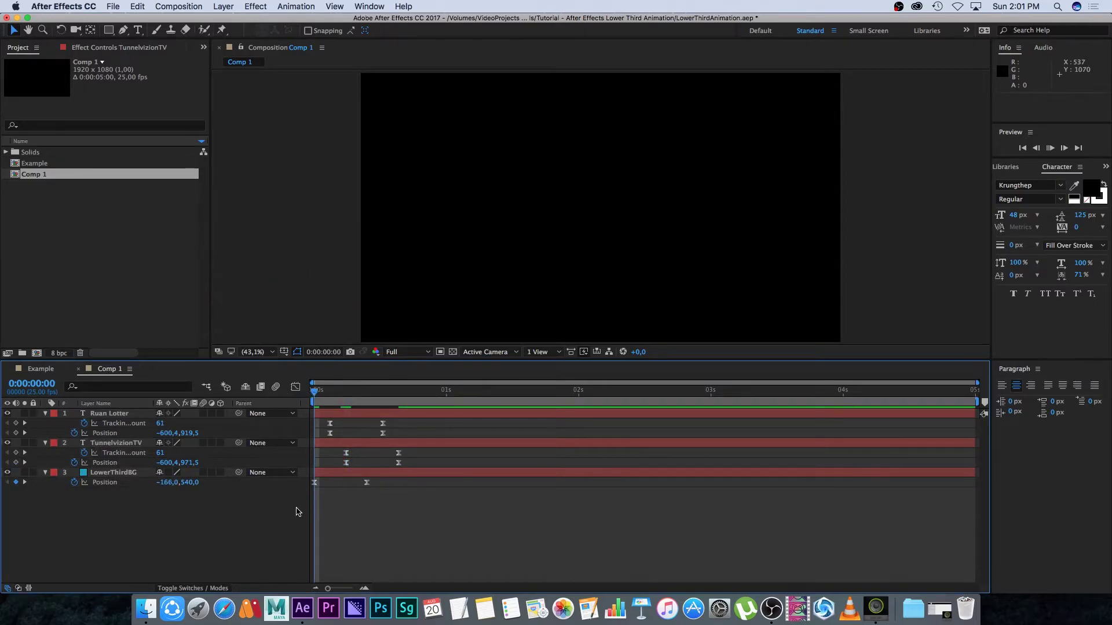
key("space")
left_click(446, 392)
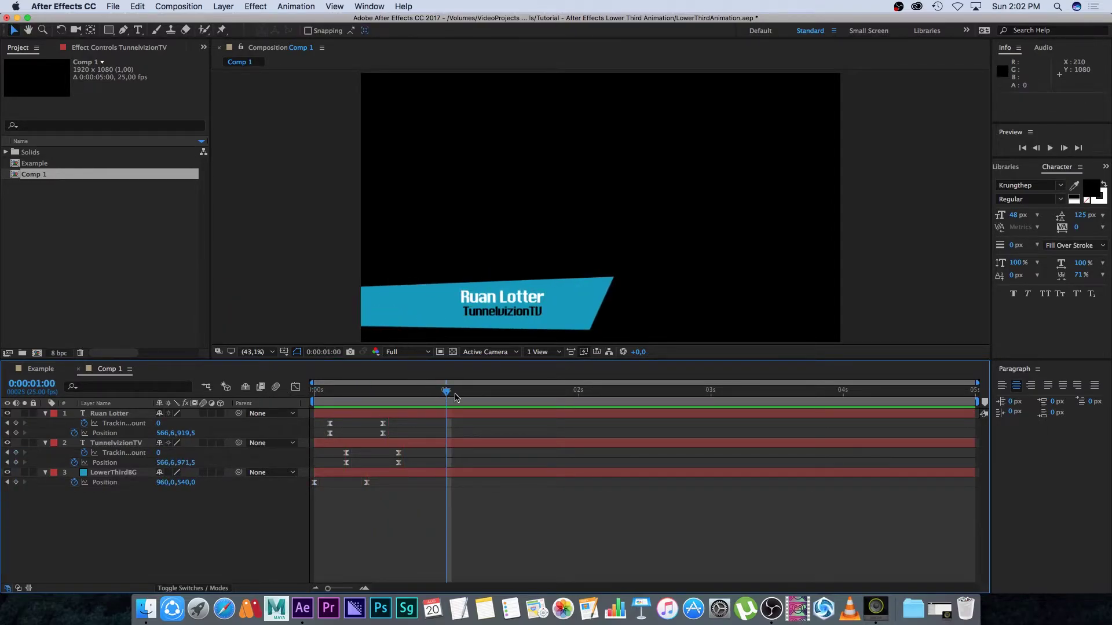
key("space")
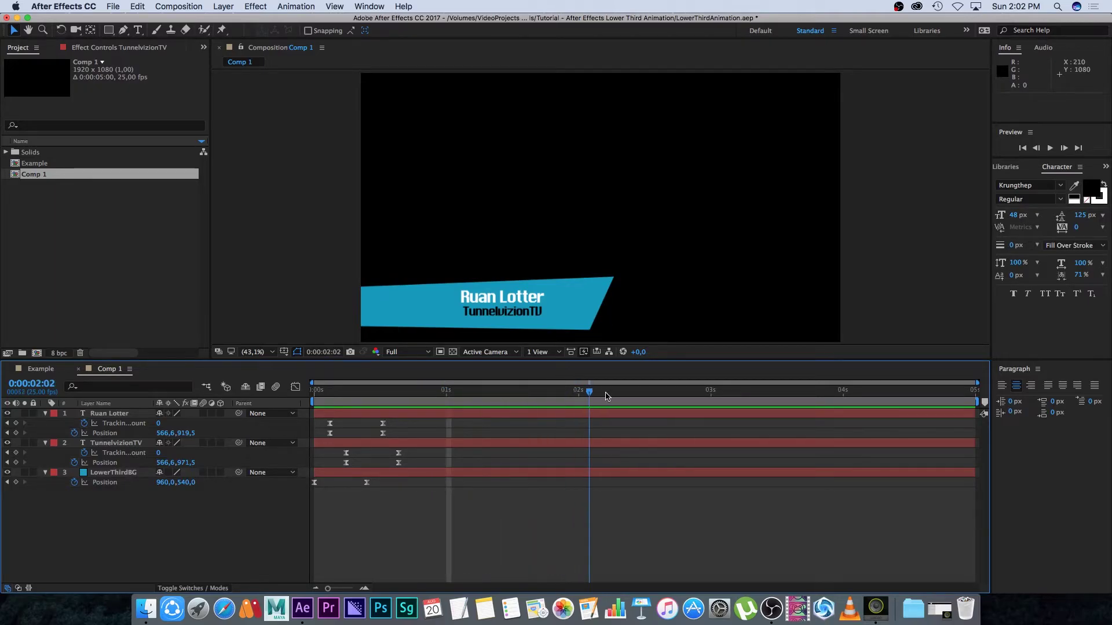
left_click(443, 391)
scroll(666, 392, "up", 5)
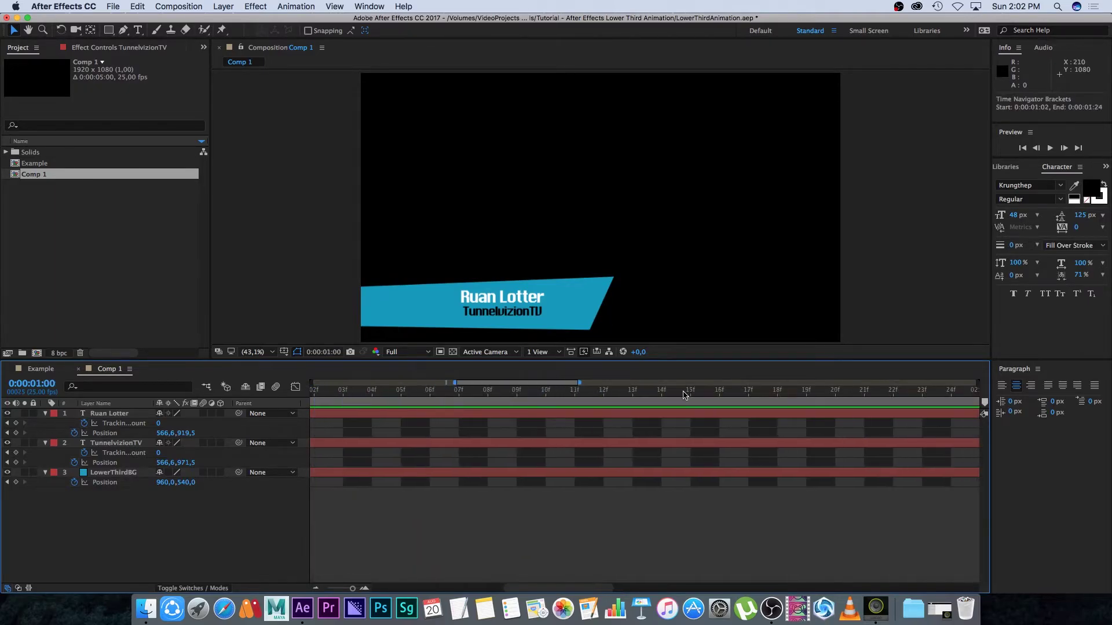
scroll(570, 383, "down", 3)
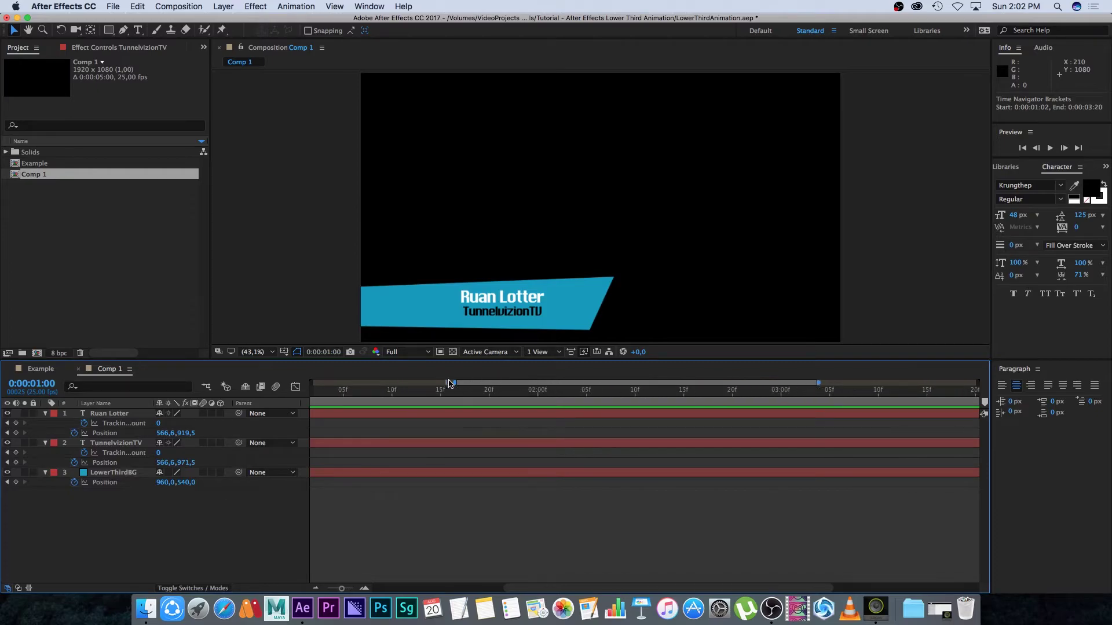
left_click_drag(453, 382, 313, 383)
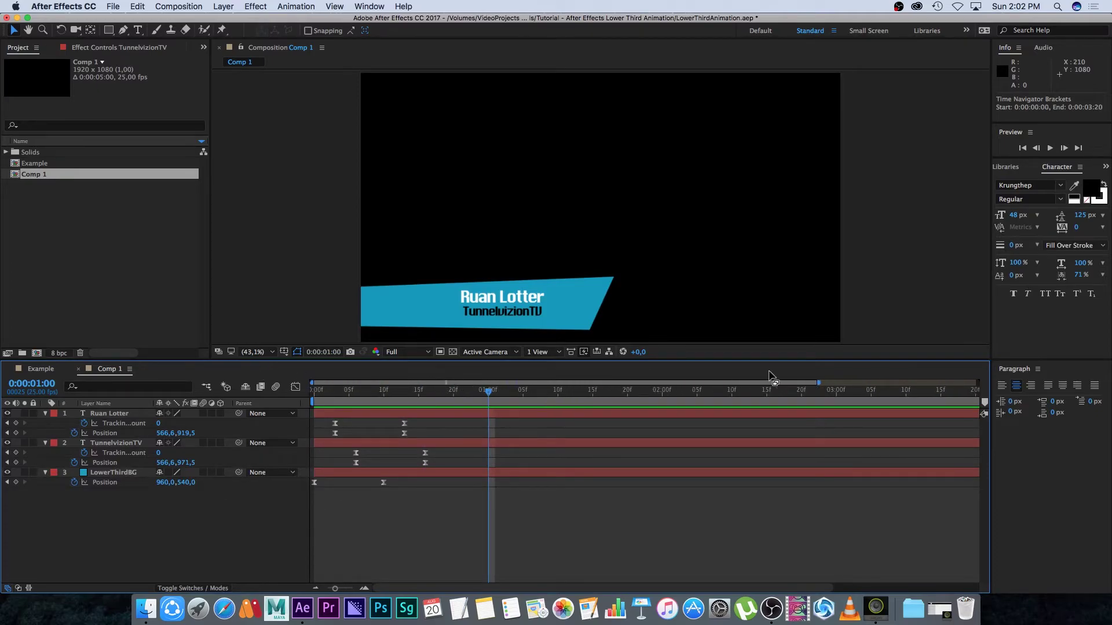
scroll(819, 403, "down", 3)
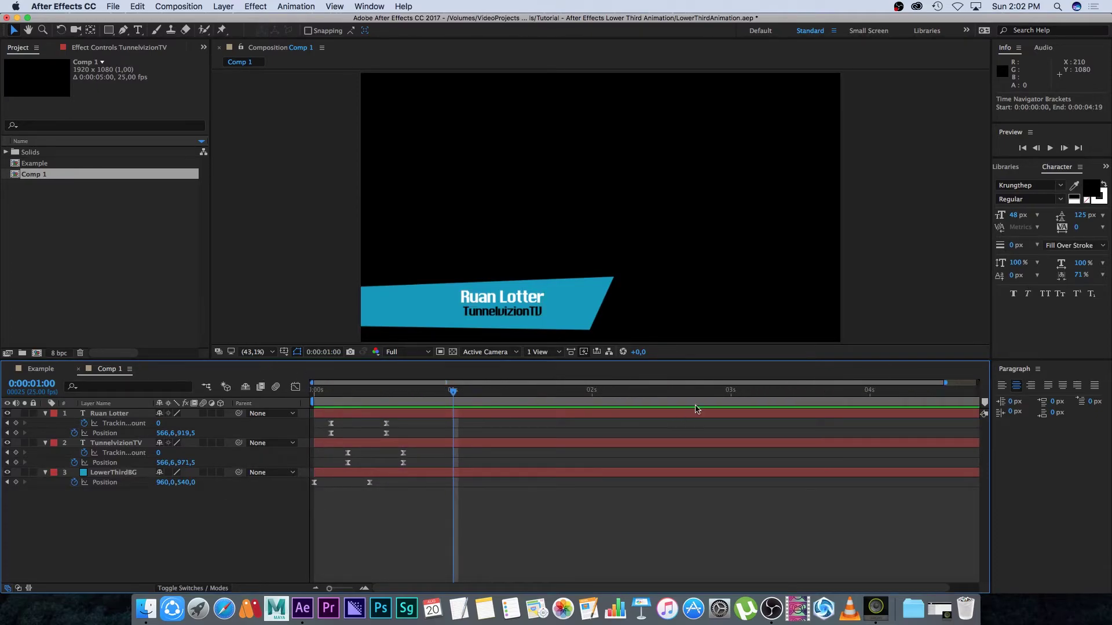
left_click_drag(946, 383, 990, 386)
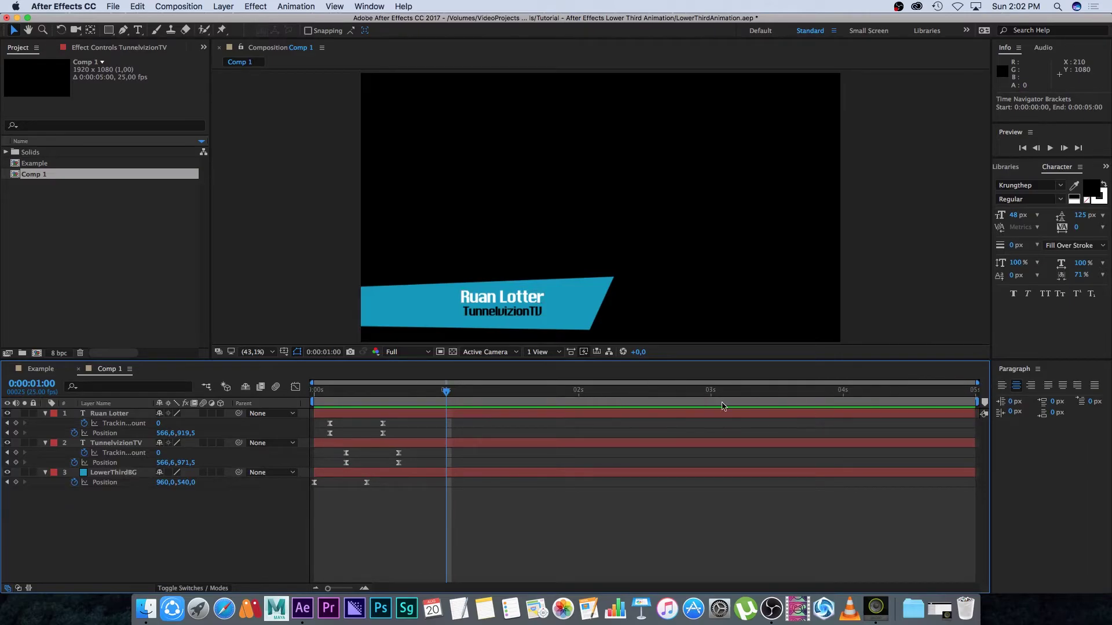
left_click_drag(394, 421, 317, 438)
left_click_drag(396, 421, 302, 447)
Copy the Ruan Lotter keyframes and paste them at 0:00:03:00
key("super+c")
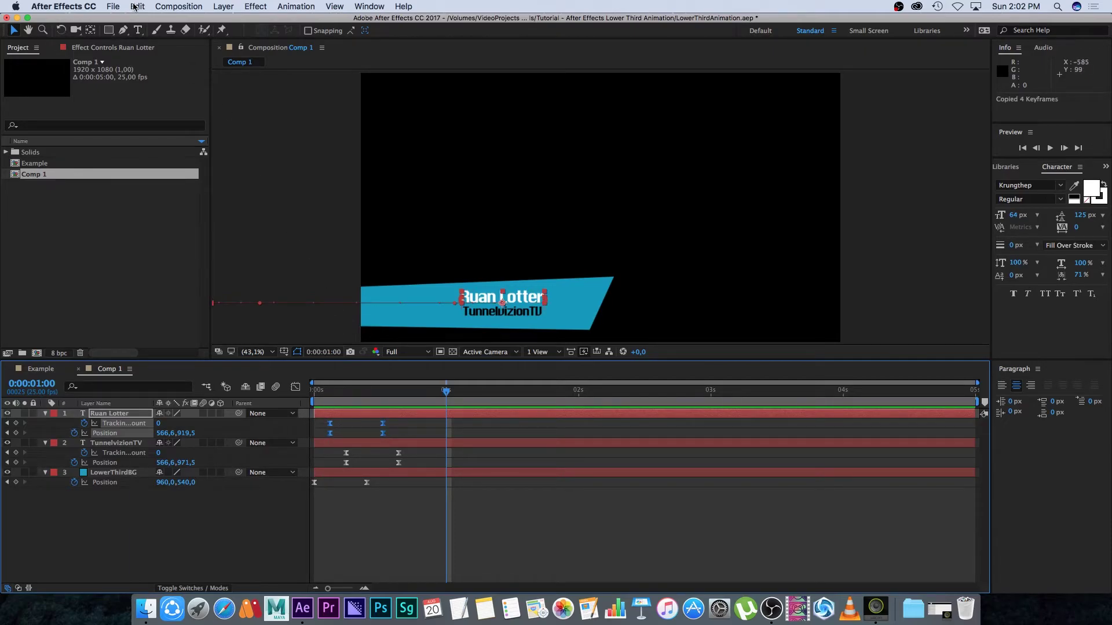
left_click(135, 7)
left_click(408, 438)
left_click_drag(446, 392, 669, 392)
left_click(711, 392)
key("super+v")
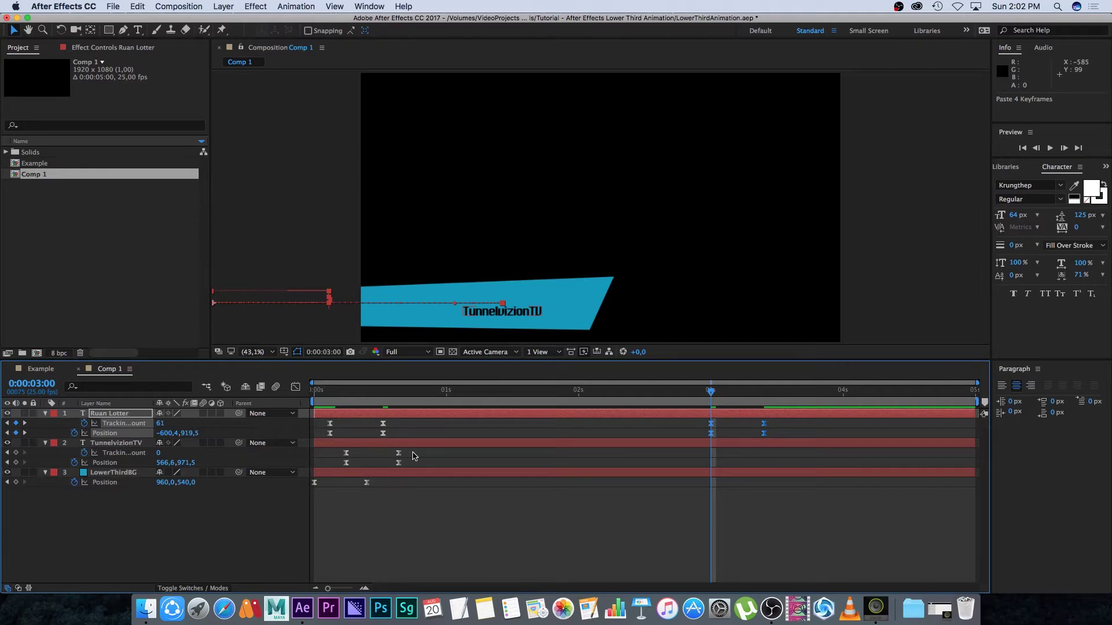
Paste the TunnelvizionTV and LowerThirdBG keyframes at three seconds too, then scrub to check the motion
left_click_drag(412, 448, 325, 466)
key("super+c")
key("super+v")
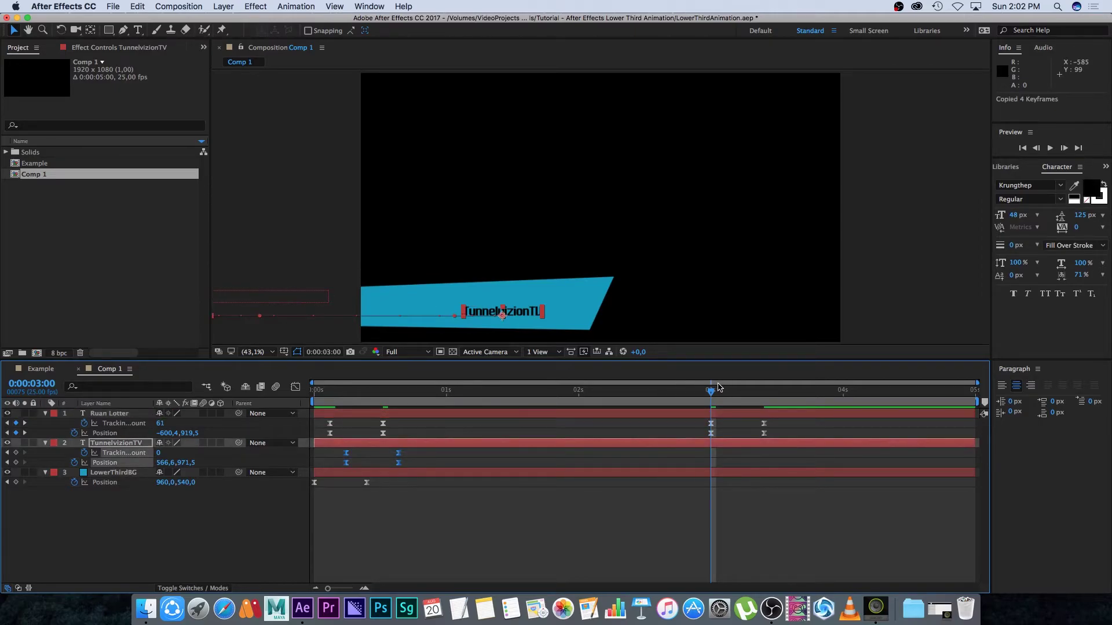
left_click_drag(382, 501, 302, 480)
key("super+c")
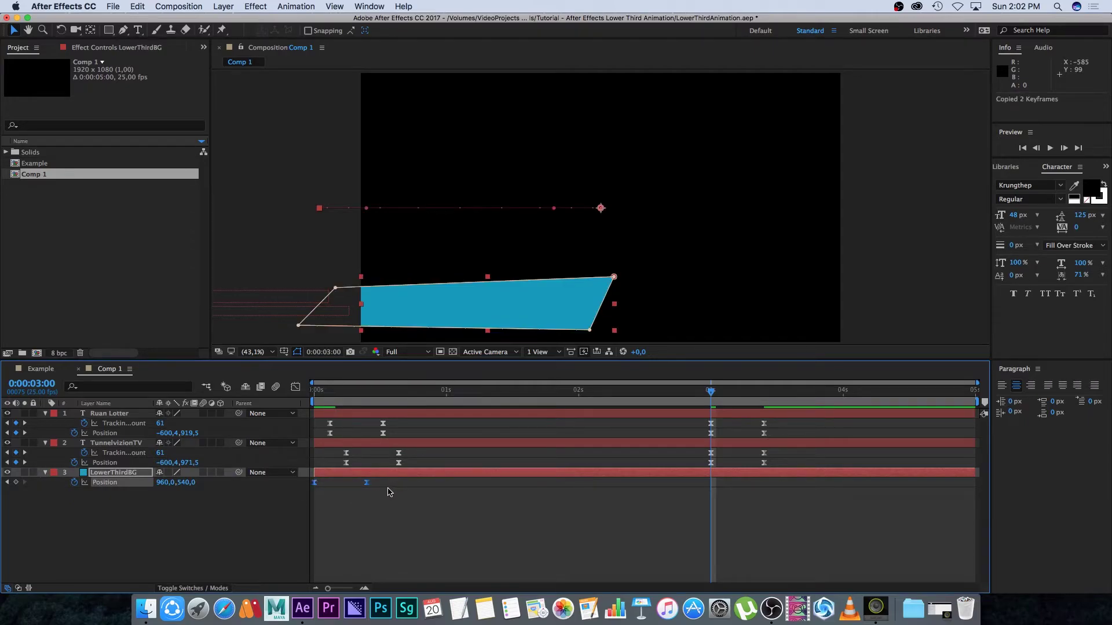
key("super+v")
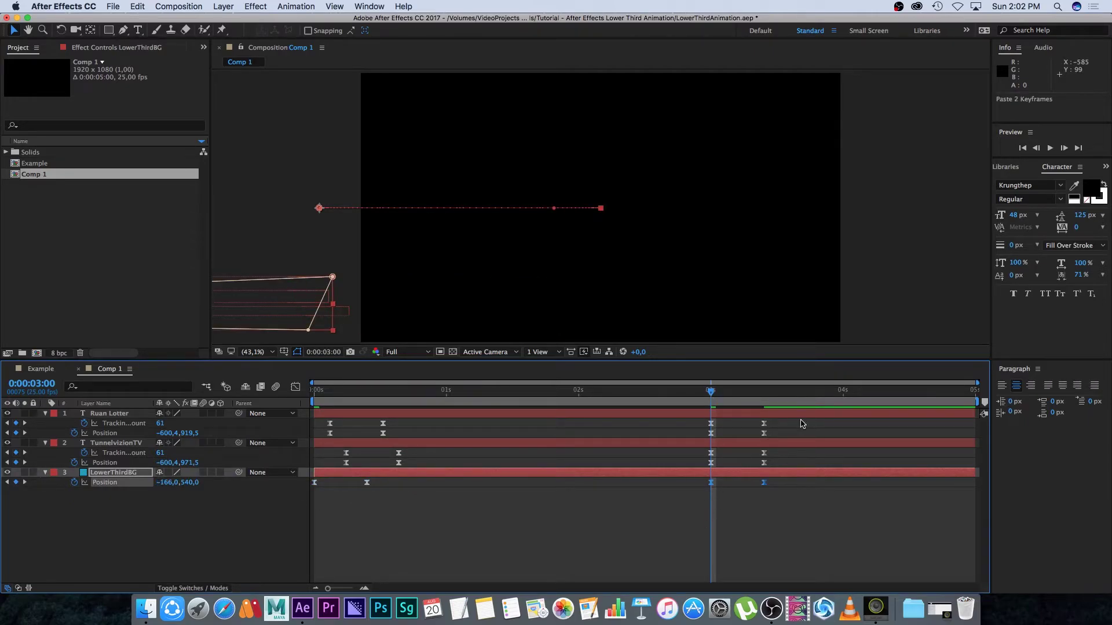
mouse_move(712, 390)
left_mouse_down()
mouse_move(765, 391)
mouse_move(712, 394)
mouse_move(764, 403)
mouse_move(710, 401)
left_mouse_up()
Apply Time-Reverse Keyframes to all keyframes from 0:00:03:00 onward and preview the slide-out
left_click_drag(776, 419, 683, 496)
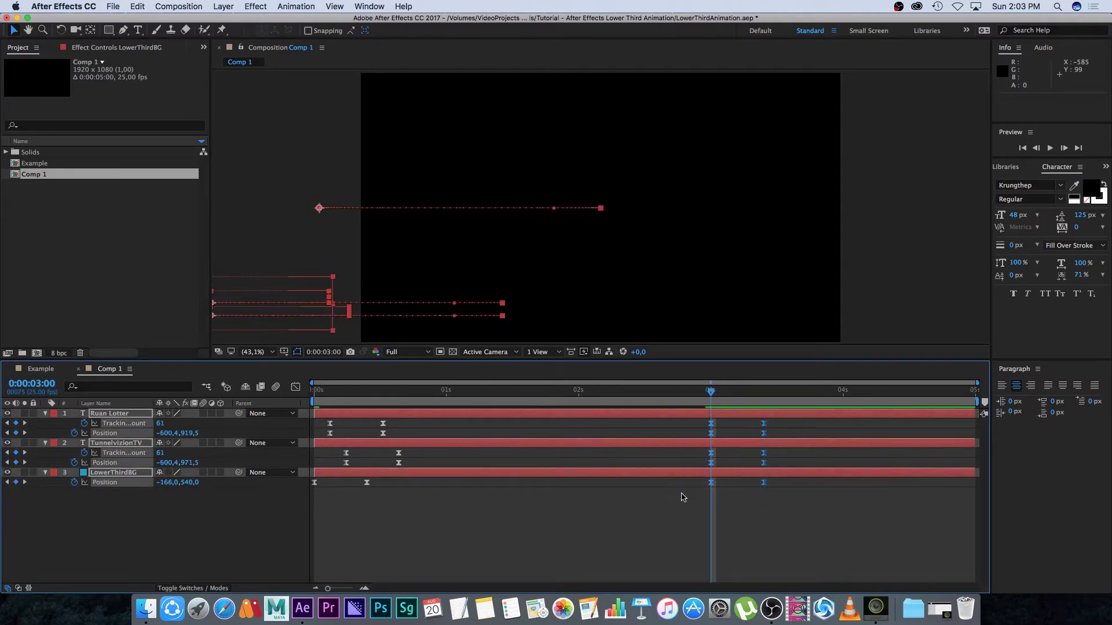
right_click(764, 427)
mouse_move(802, 557)
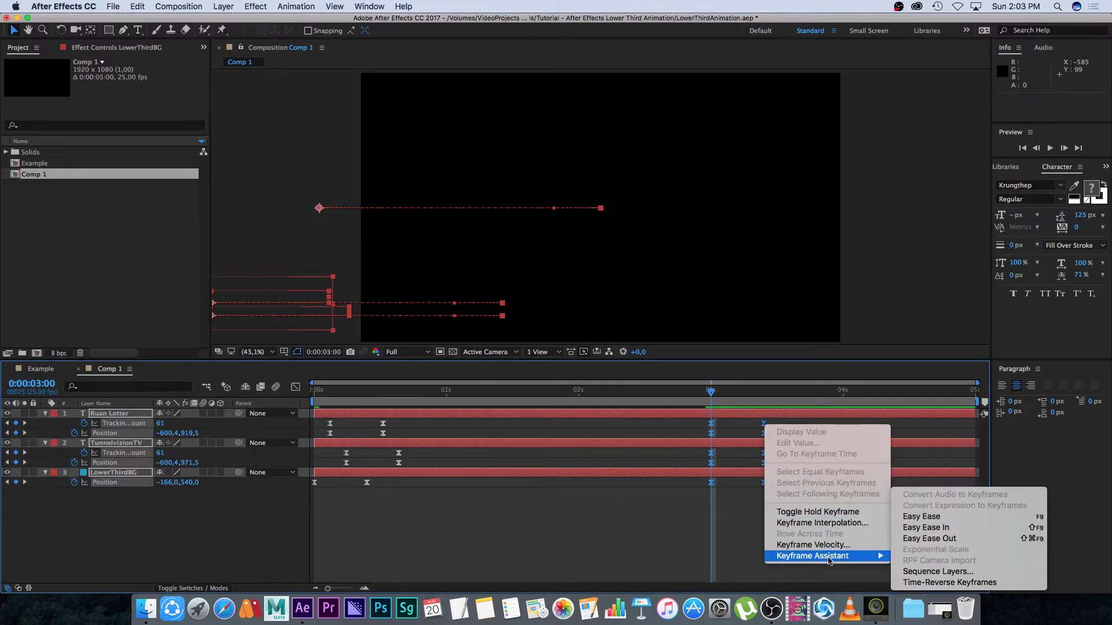
left_click(914, 583)
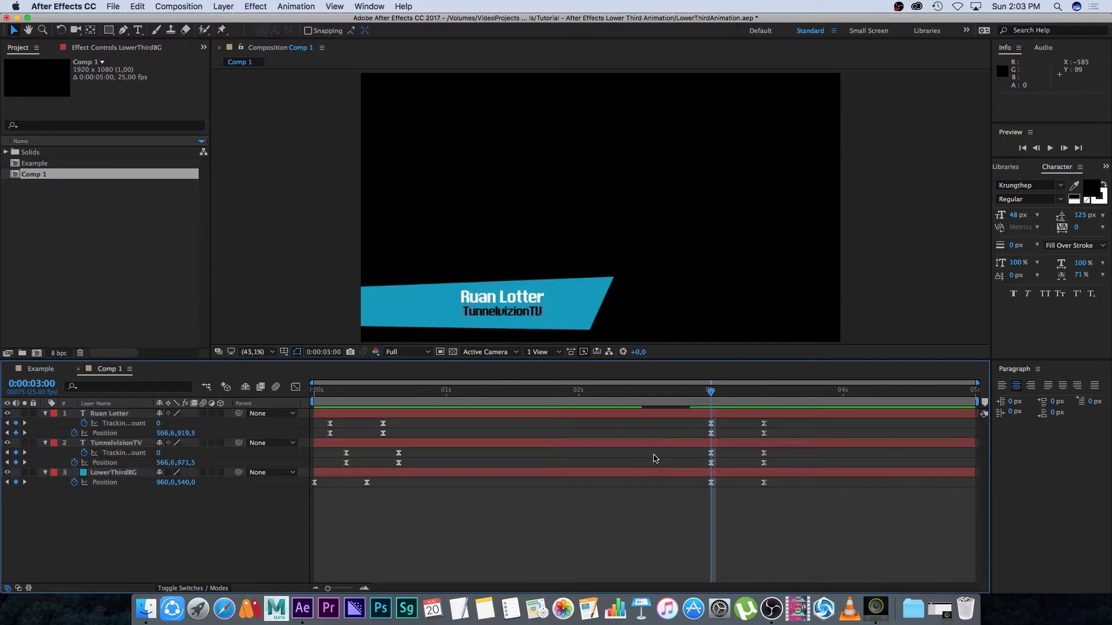
key("space")
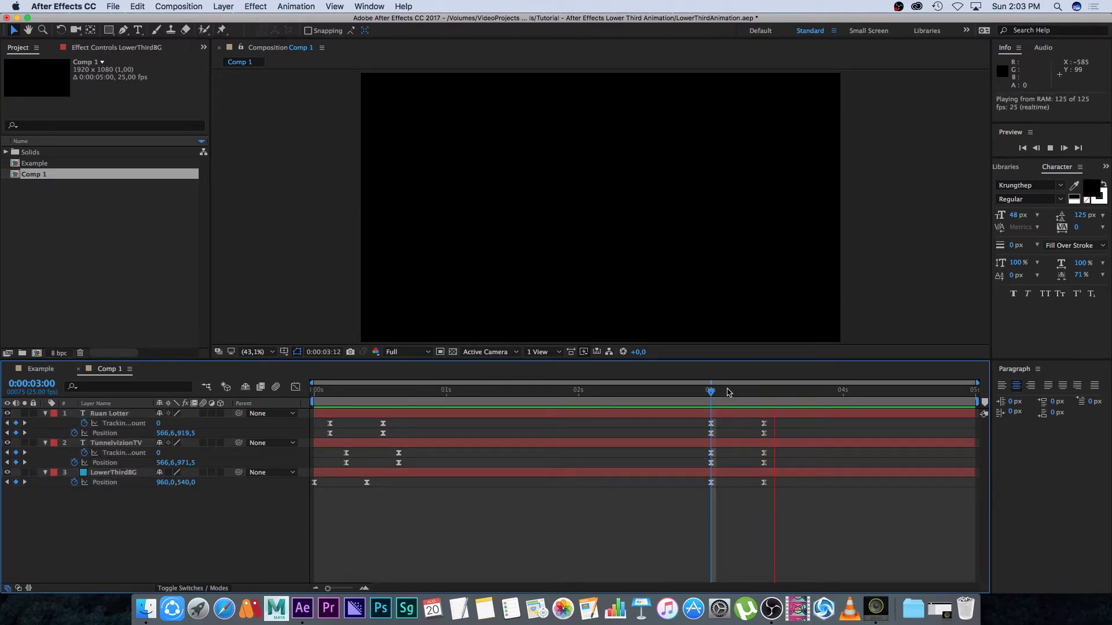
key("space")
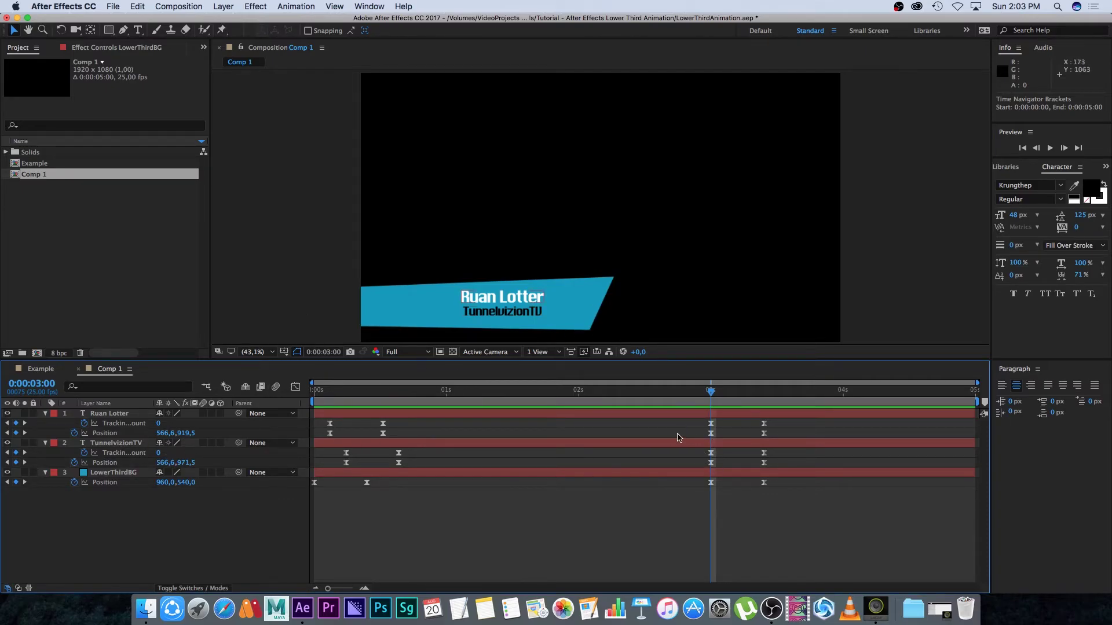
Preview the exit animation around three seconds, leaving the current time at 0:00:02:21
key("space")
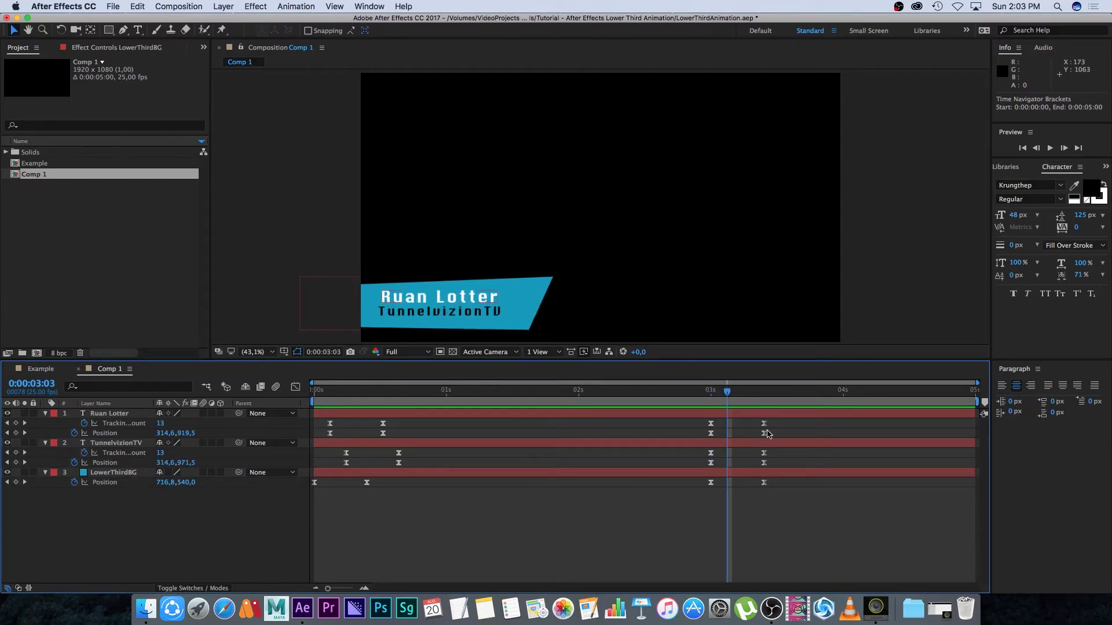
left_click_drag(779, 420, 730, 431)
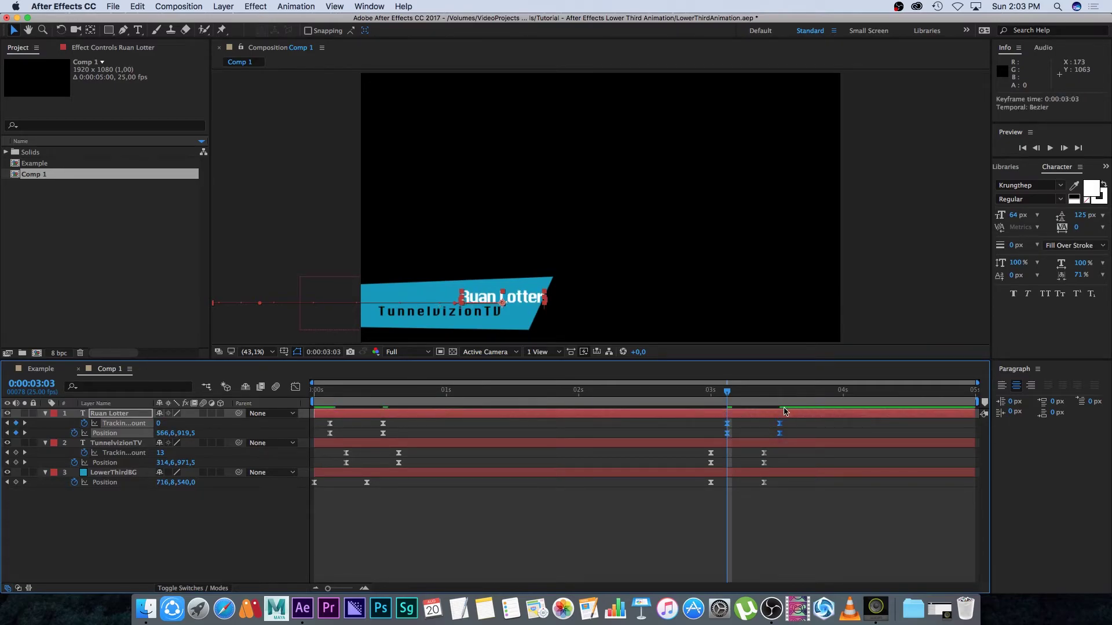
key("Page_Down")
key("Page_Down")
key("Page_Down")
left_click_drag(774, 477, 746, 485)
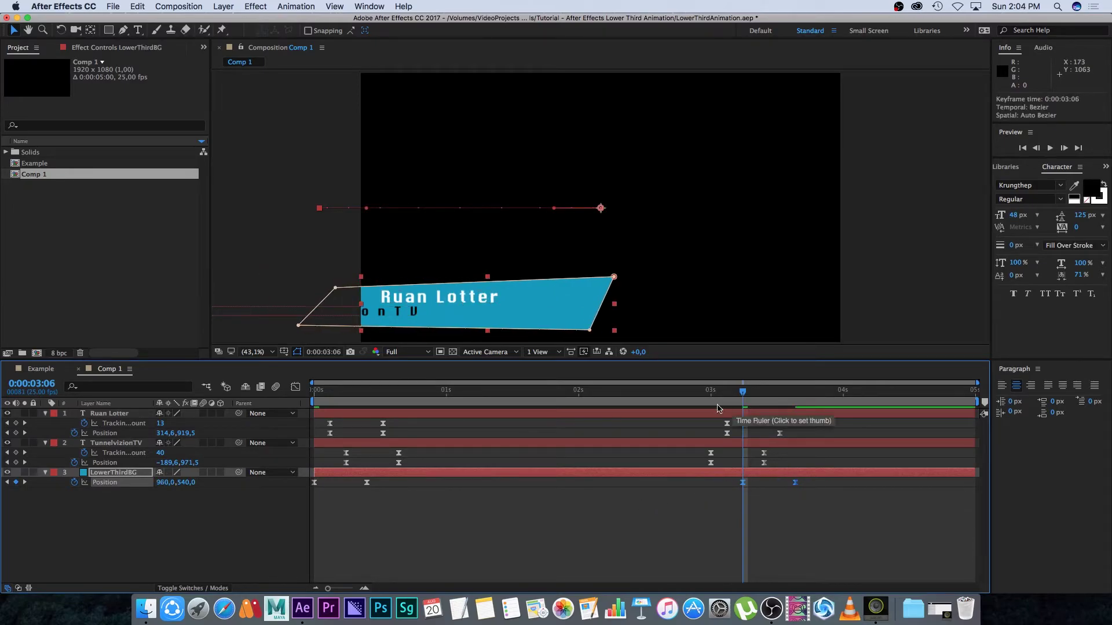
left_click_drag(746, 392, 688, 394)
key("space")
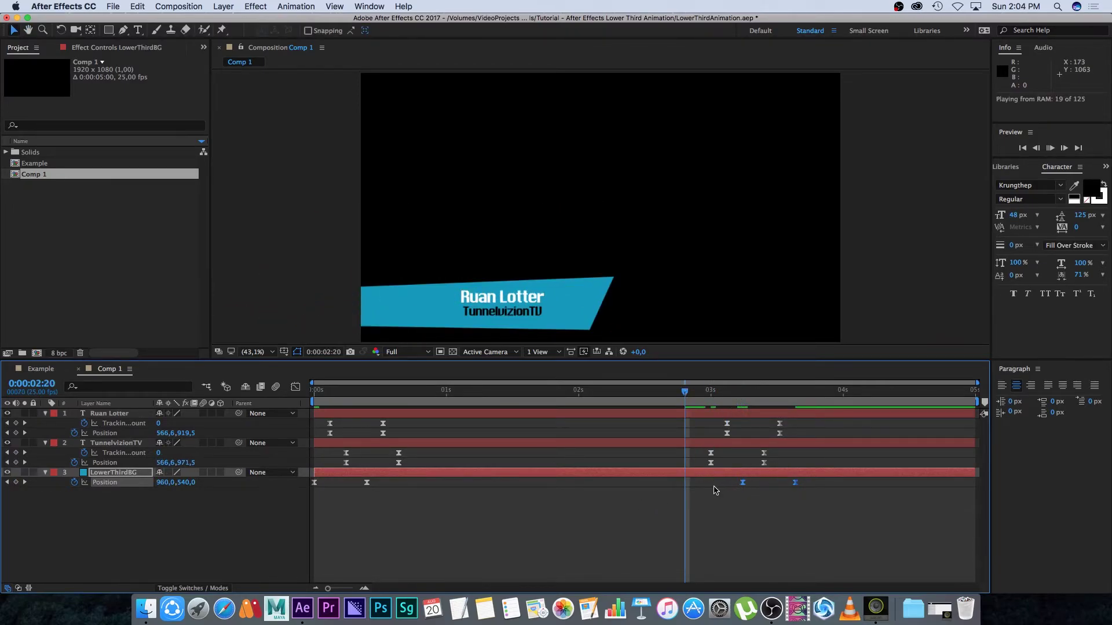
left_click(679, 395)
key("space")
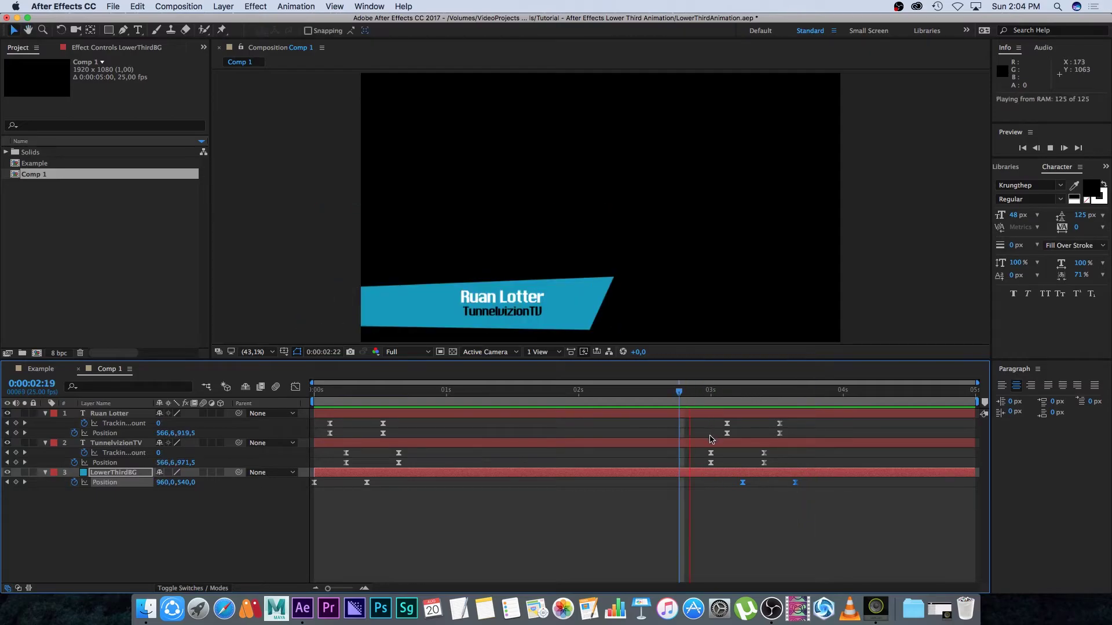
left_click(712, 393)
left_click_drag(711, 393, 689, 394)
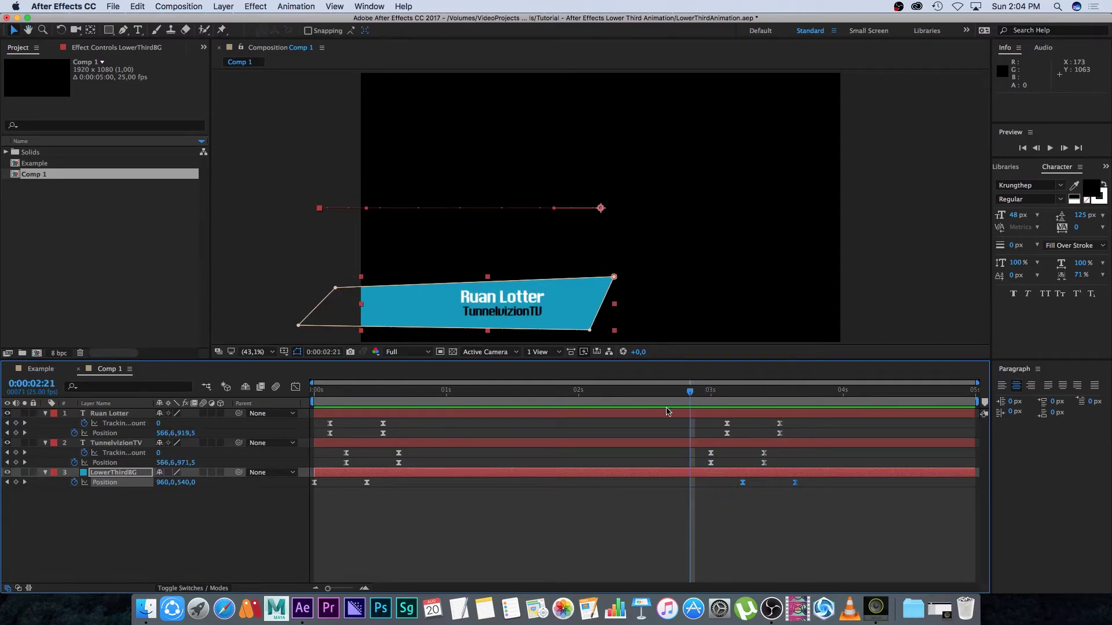
Enable motion blur on Ruan Lotter, LowerThirdBG and the composition, then preview from the start
left_click(199, 514)
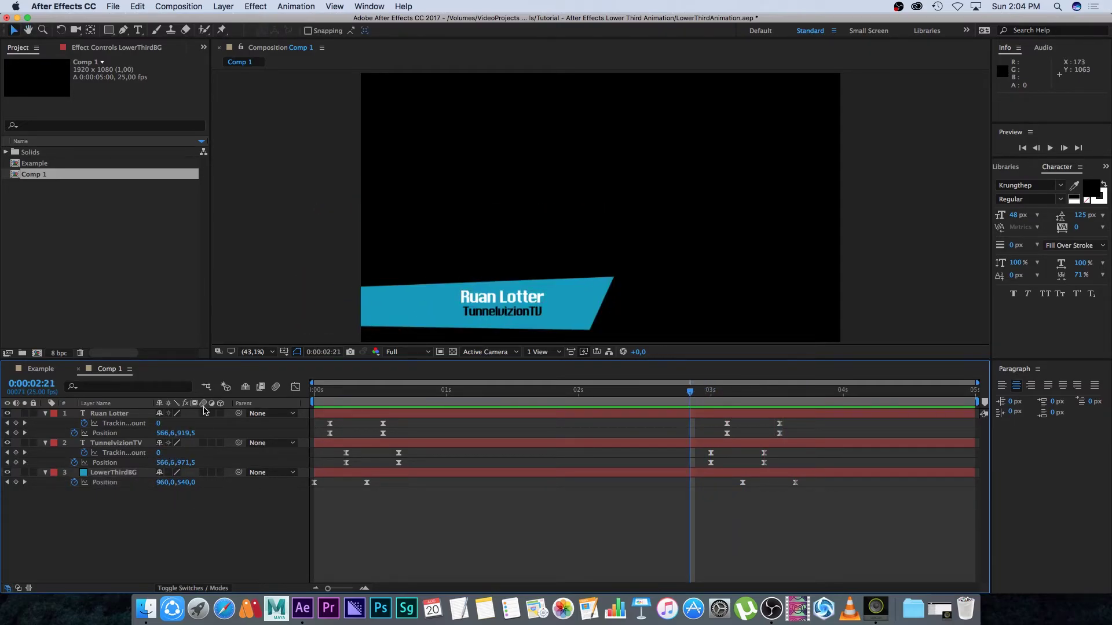
left_click(203, 414)
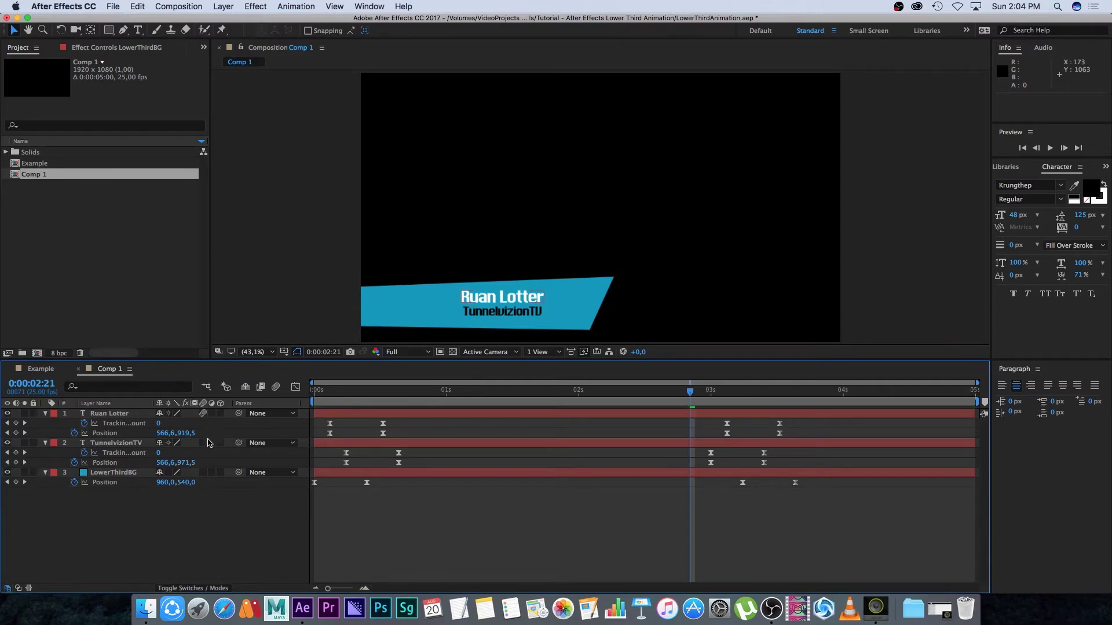
left_click(203, 472)
left_click(276, 387)
key("Home")
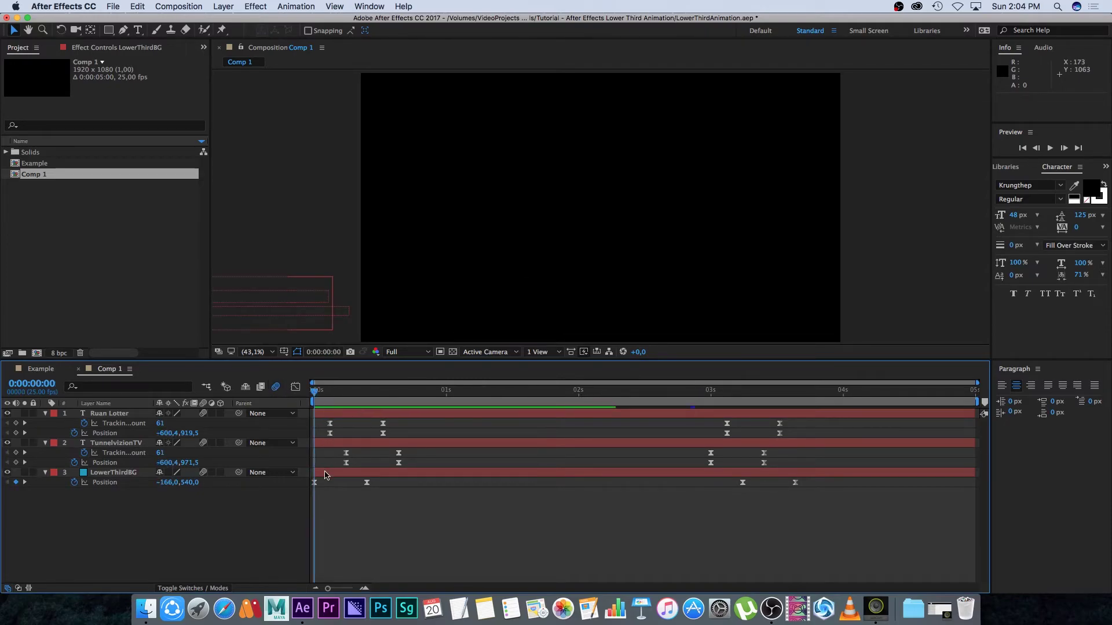
key("space")
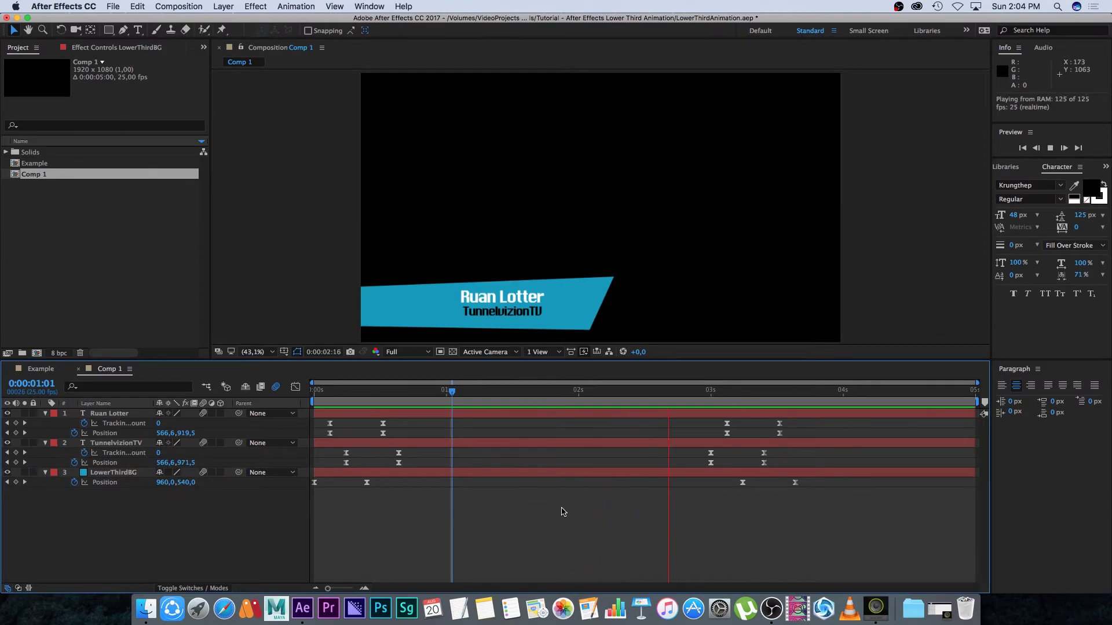
key("space")
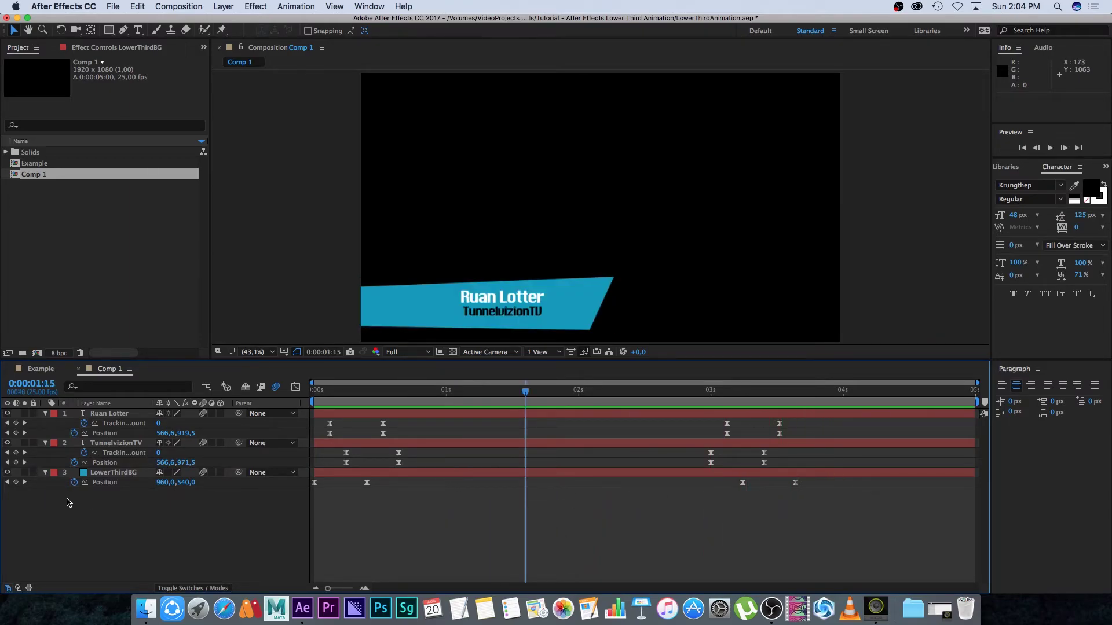
Set the LowerThirdBG layer's Opacity to 80%
left_click(111, 474)
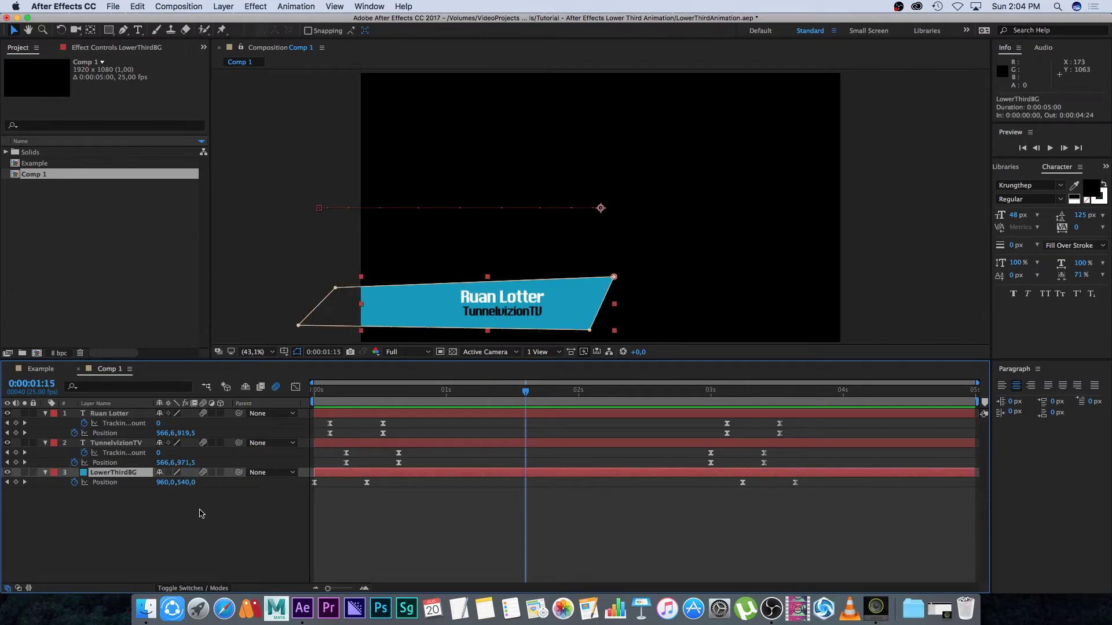
key("t")
left_click(167, 482)
type("80")
key("Return")
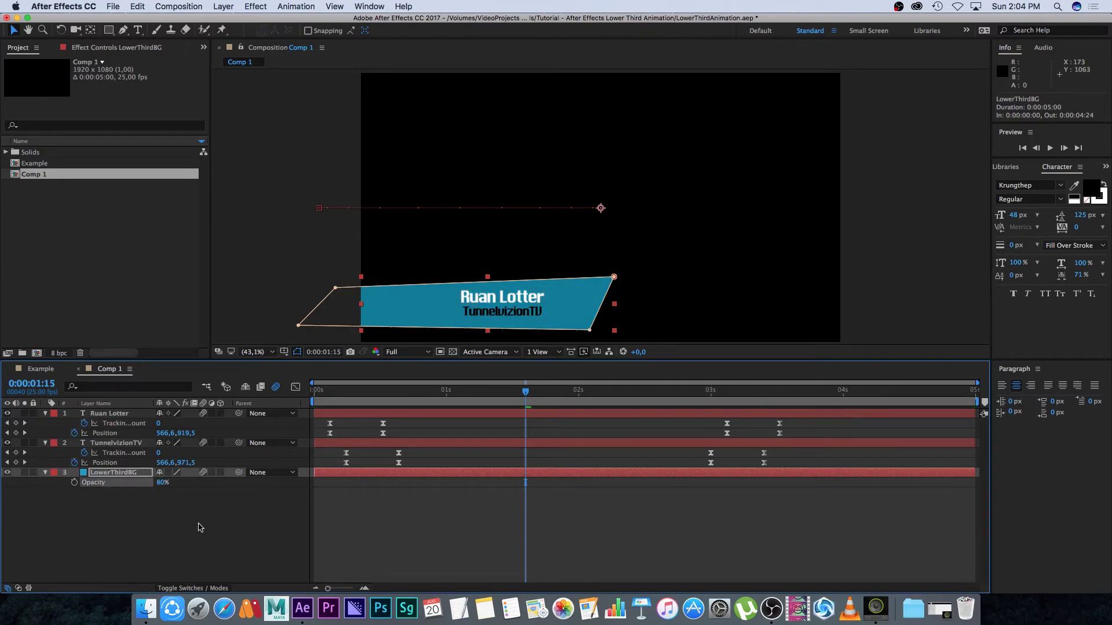
left_click(196, 528)
Toggle the transparency grid on and back off to check the see-through bar
left_click(453, 352)
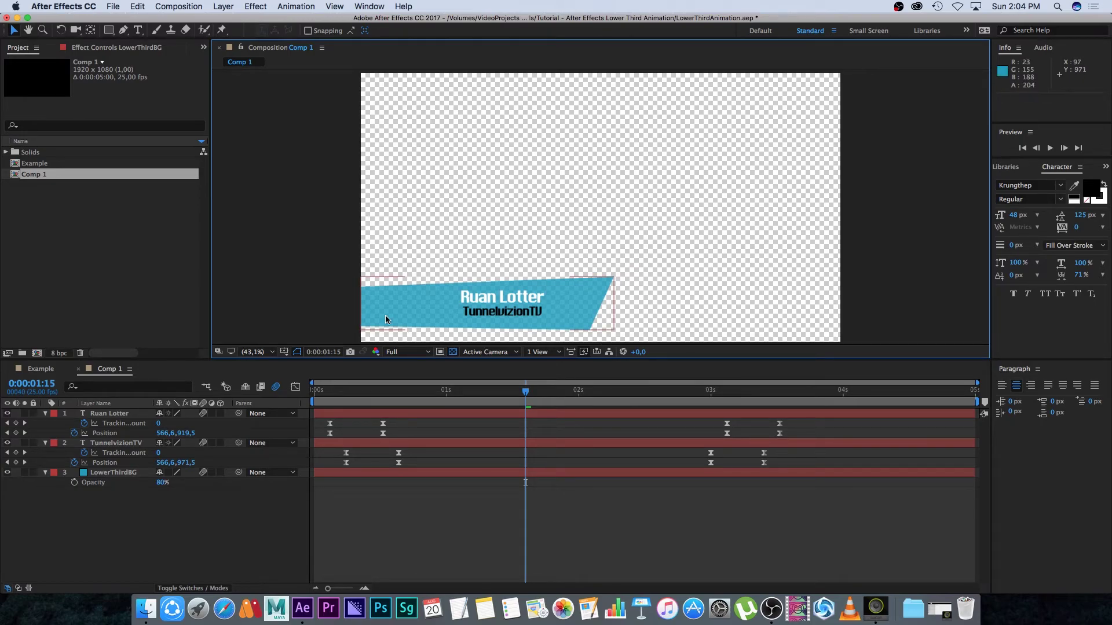
left_click(166, 497)
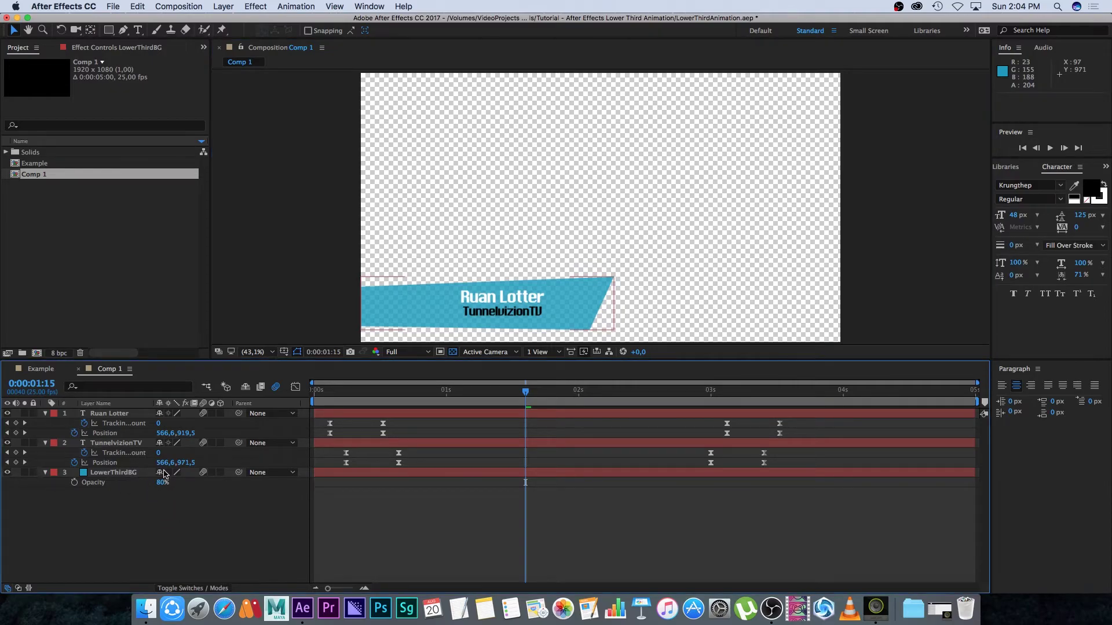
left_click(453, 352)
left_click(527, 402)
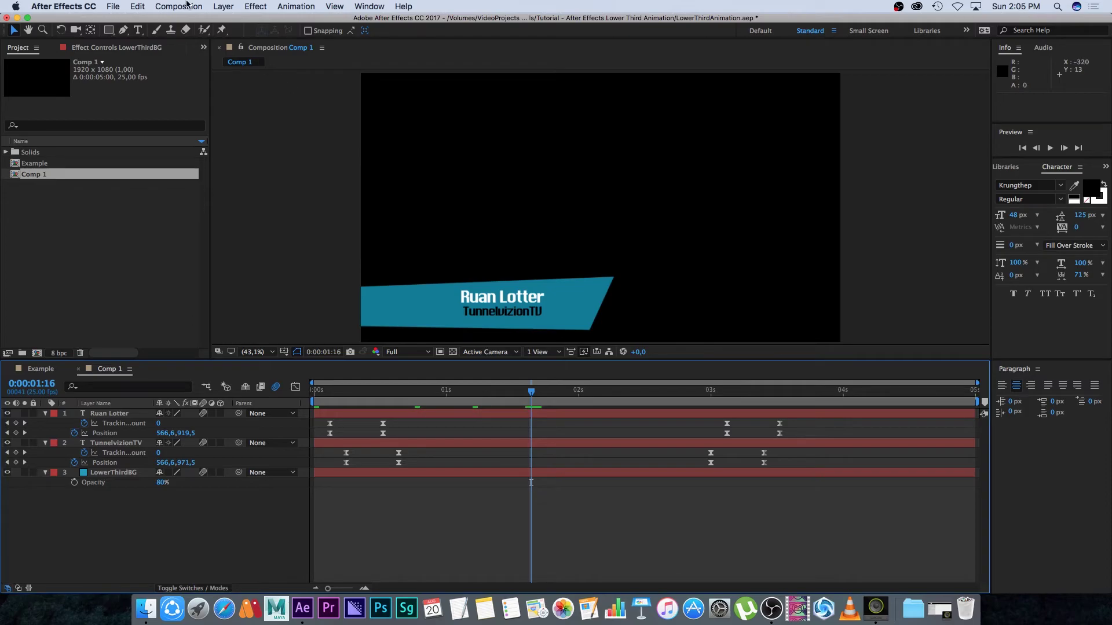
Add Comp 1 to the Render Queue and open its Lossless output module settings
left_click(171, 7)
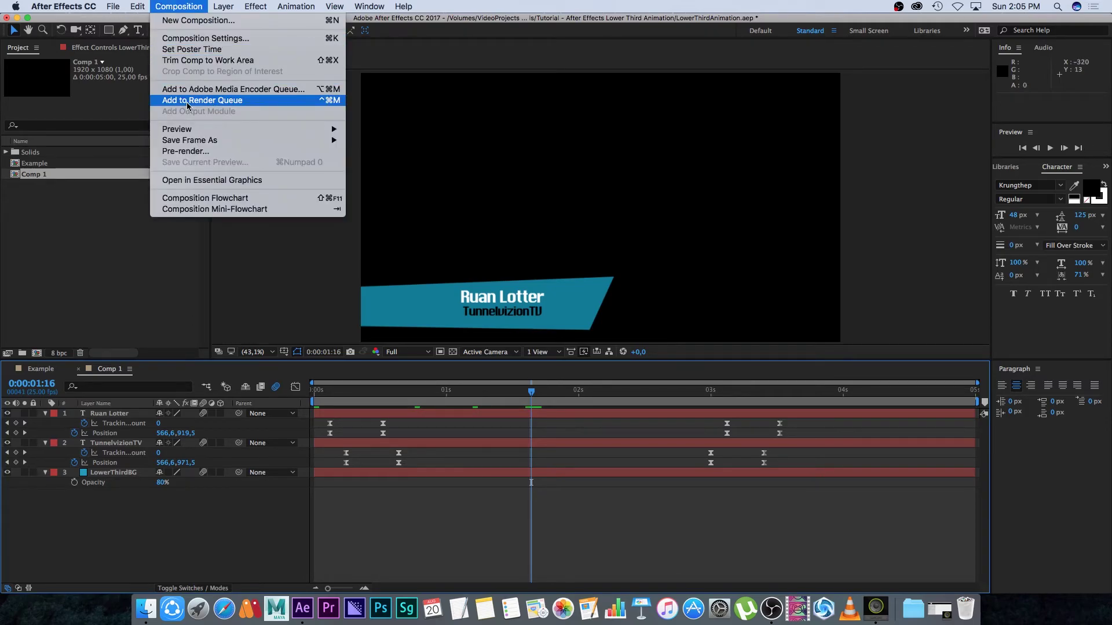
left_click(202, 101)
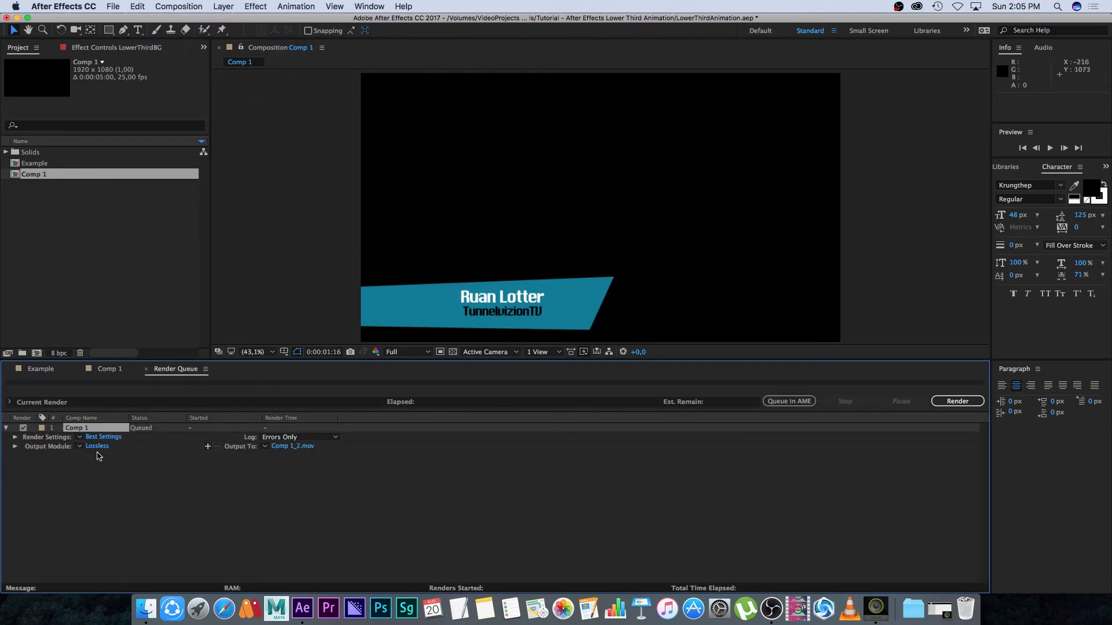
left_click(107, 449)
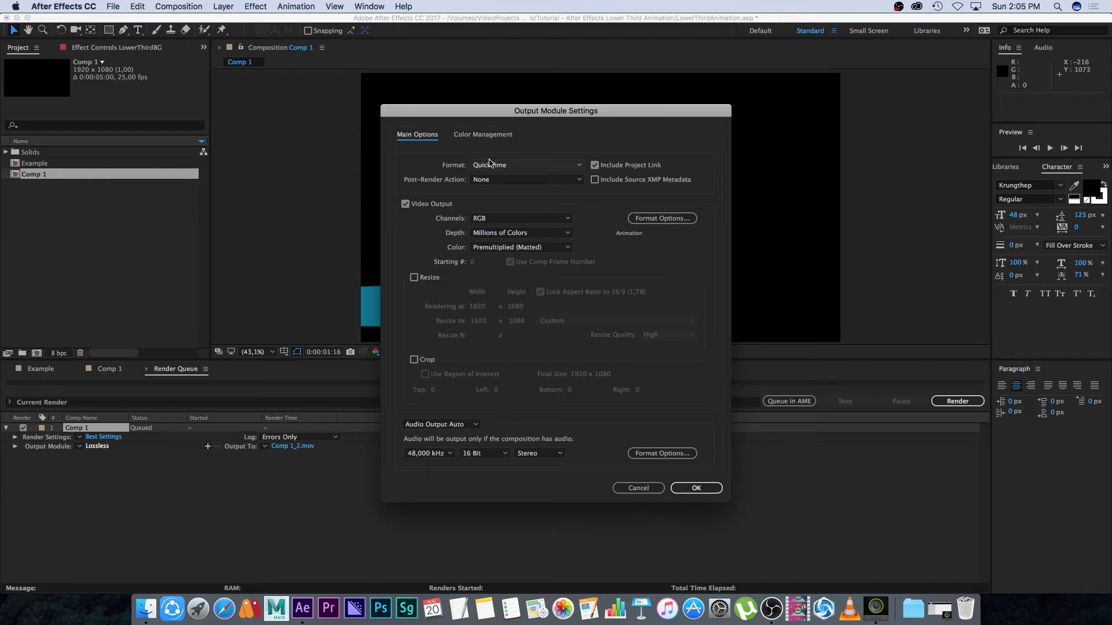
Keep QuickTime format, choose the Apple ProRes 4444 codec, and output RGB + Alpha channels
left_click(509, 165)
left_click(503, 265)
left_click(662, 218)
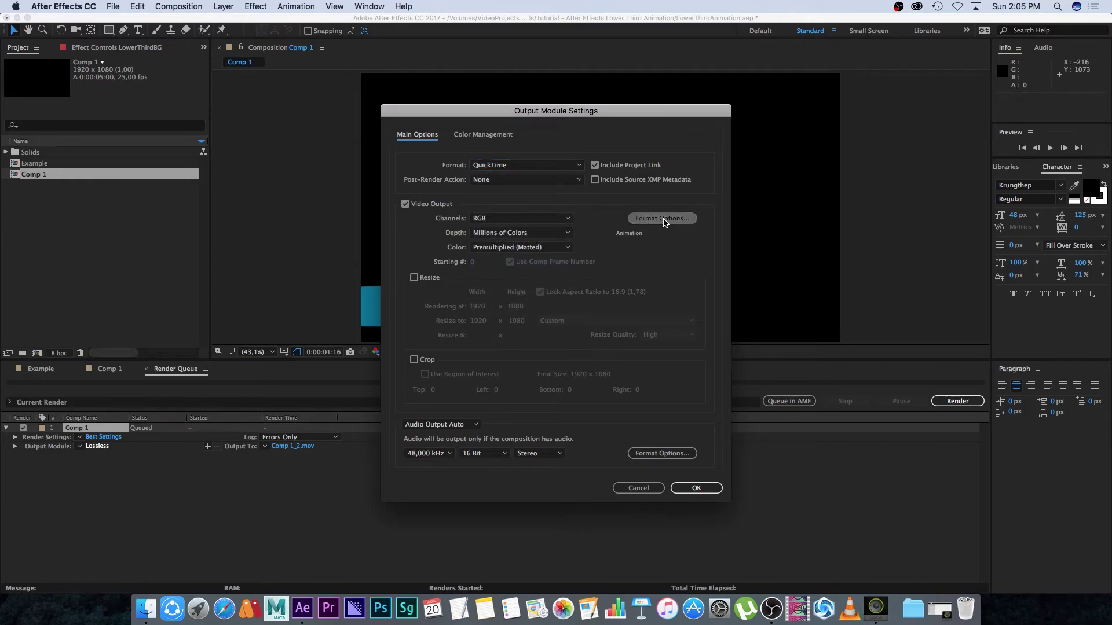
left_click(324, 131)
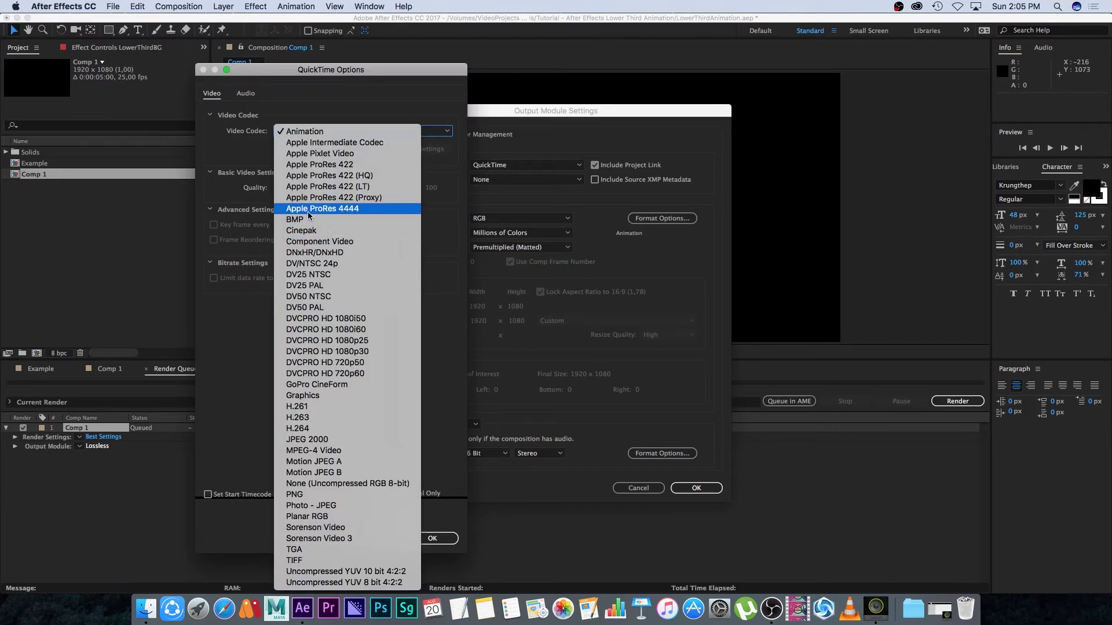
left_click(349, 209)
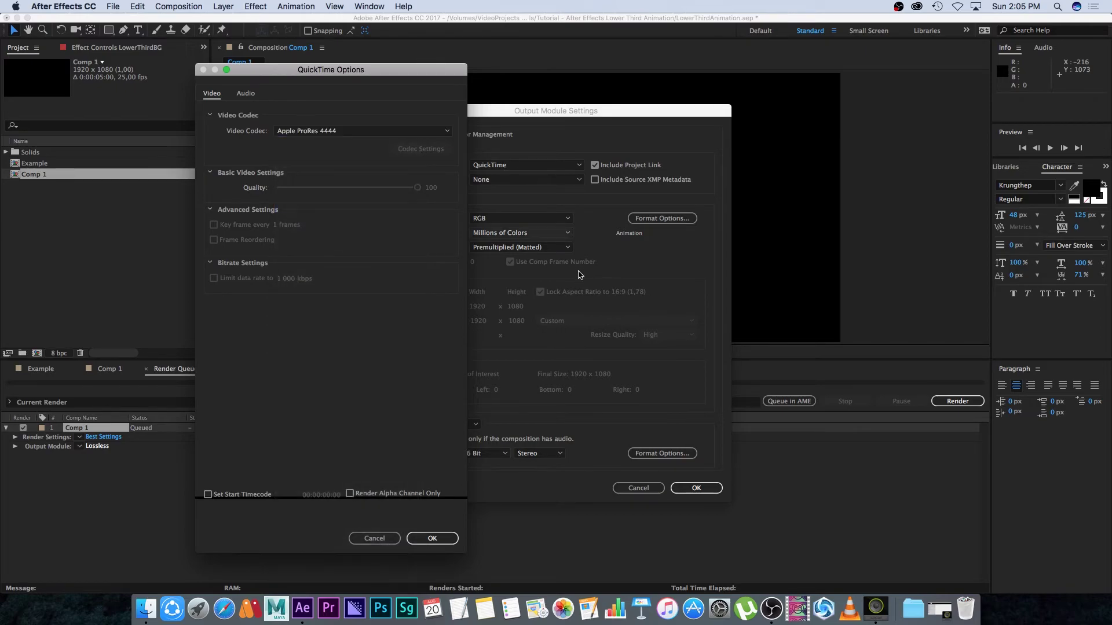
left_click(428, 539)
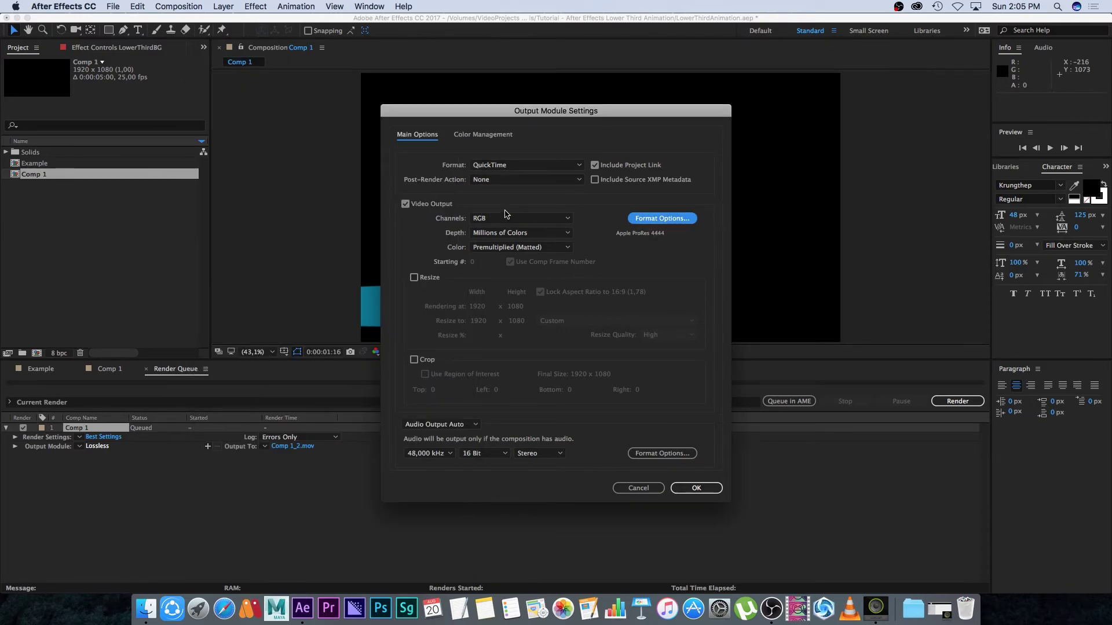
left_click(501, 219)
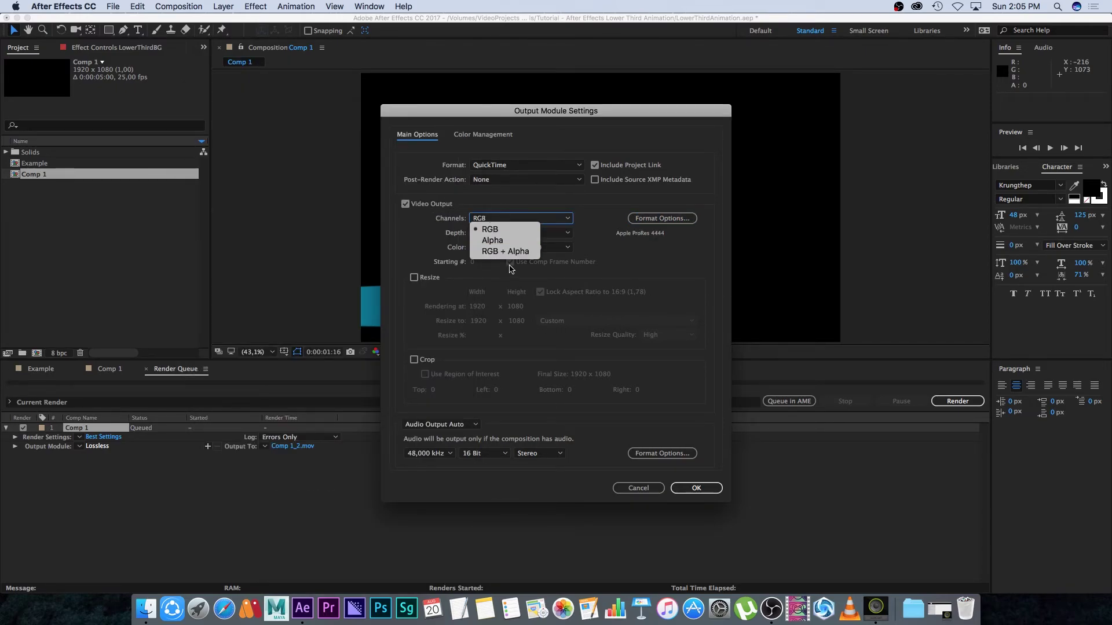
left_click(516, 252)
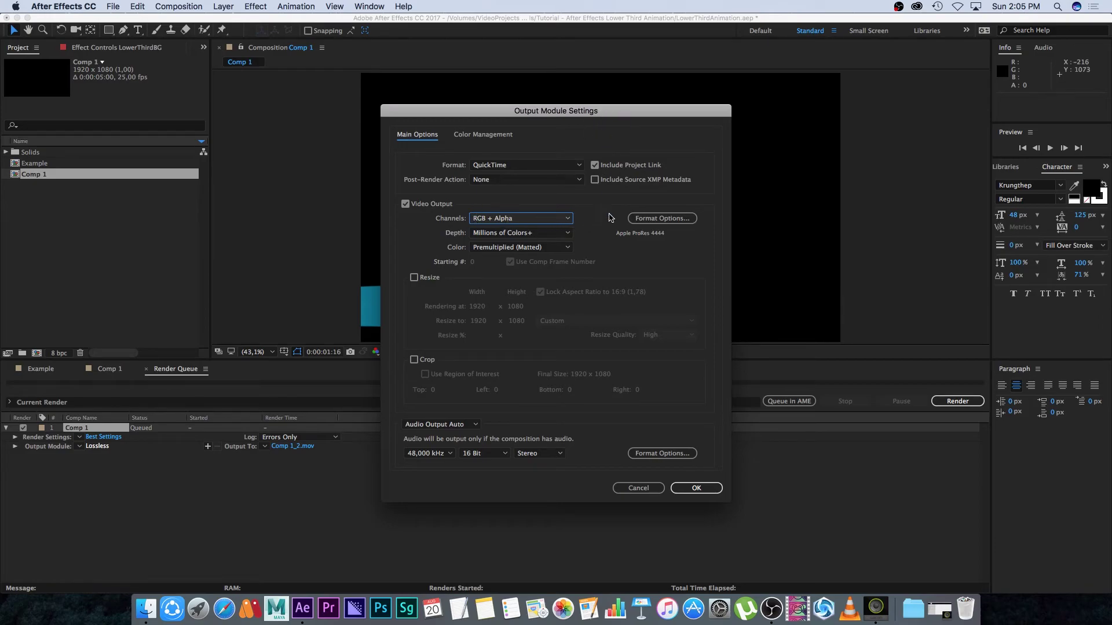
left_click(661, 219)
Switch the QuickTime codec to TIFF, keeping RGB + Alpha channels
left_click(377, 132)
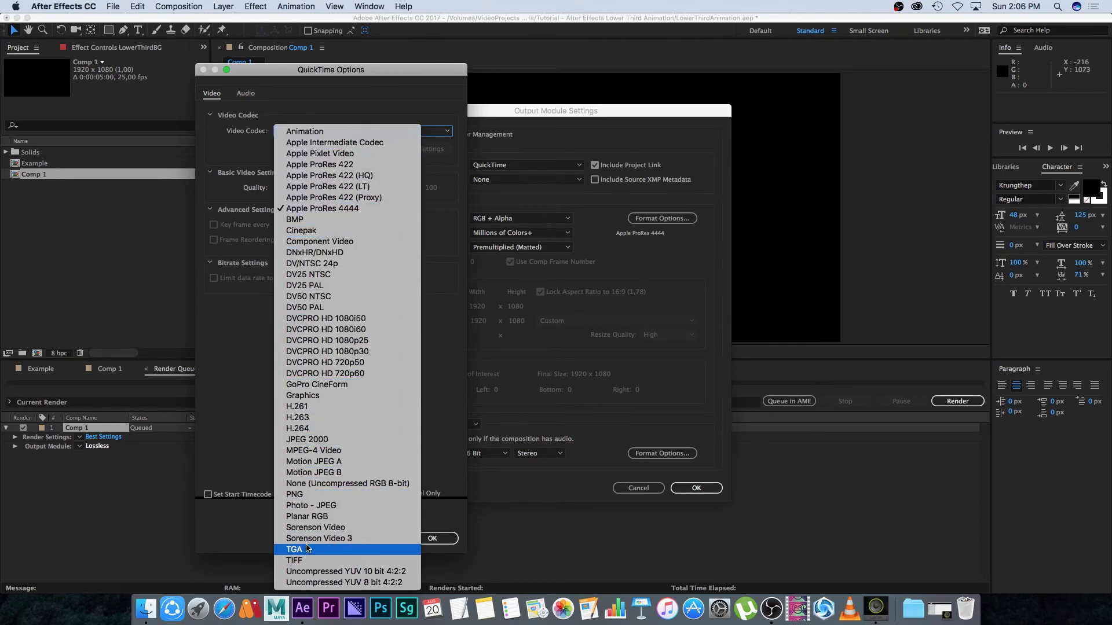
left_click(295, 560)
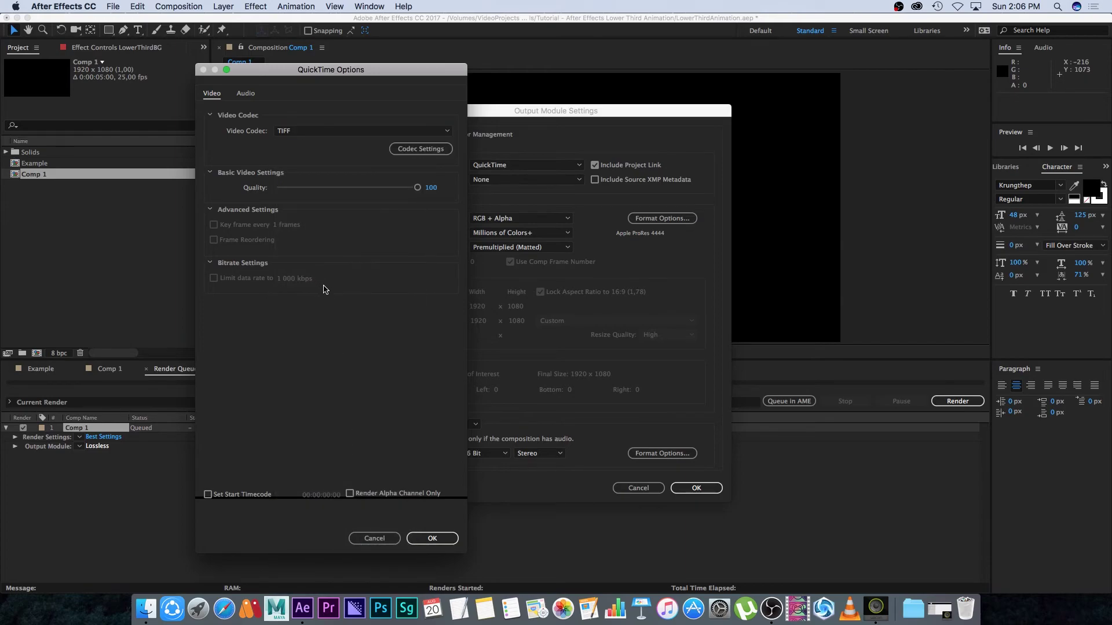
left_click(432, 538)
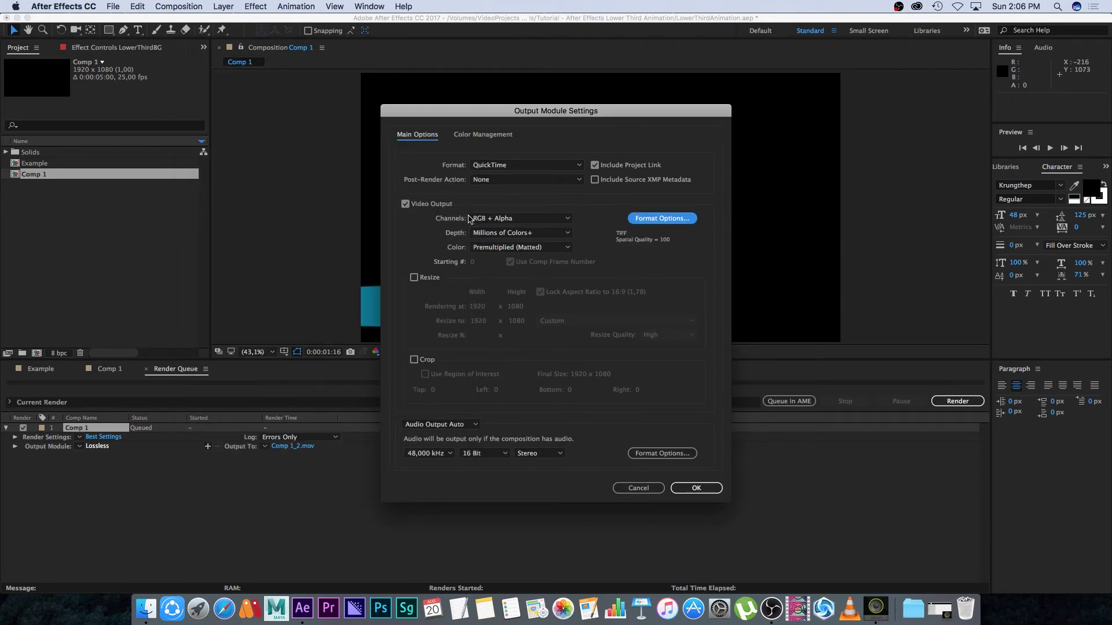
left_click(485, 218)
left_click(497, 252)
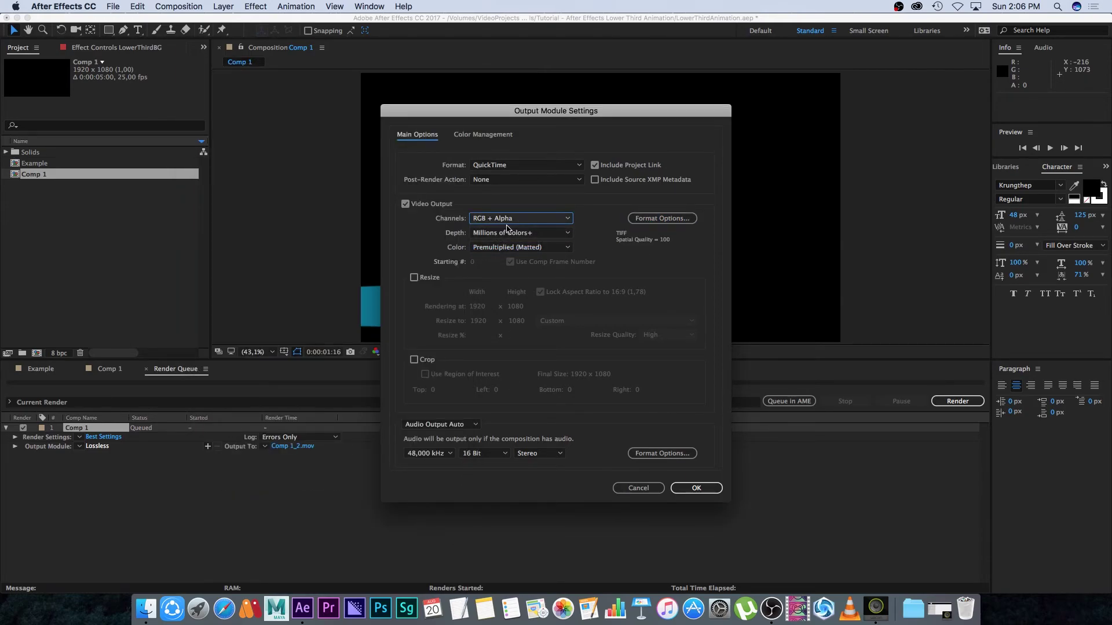
left_click(503, 219)
left_click(505, 252)
Try the Apple ProRes 422 (HQ) codec, check the channel options, then cancel the output module settings
left_click(662, 218)
left_click(311, 131)
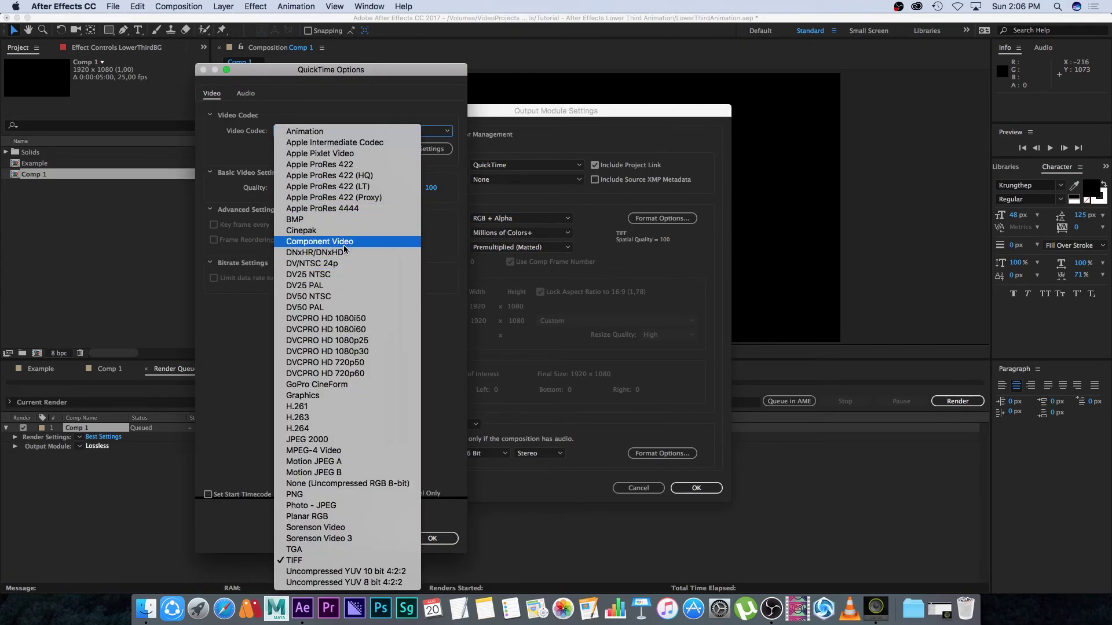
left_click(341, 177)
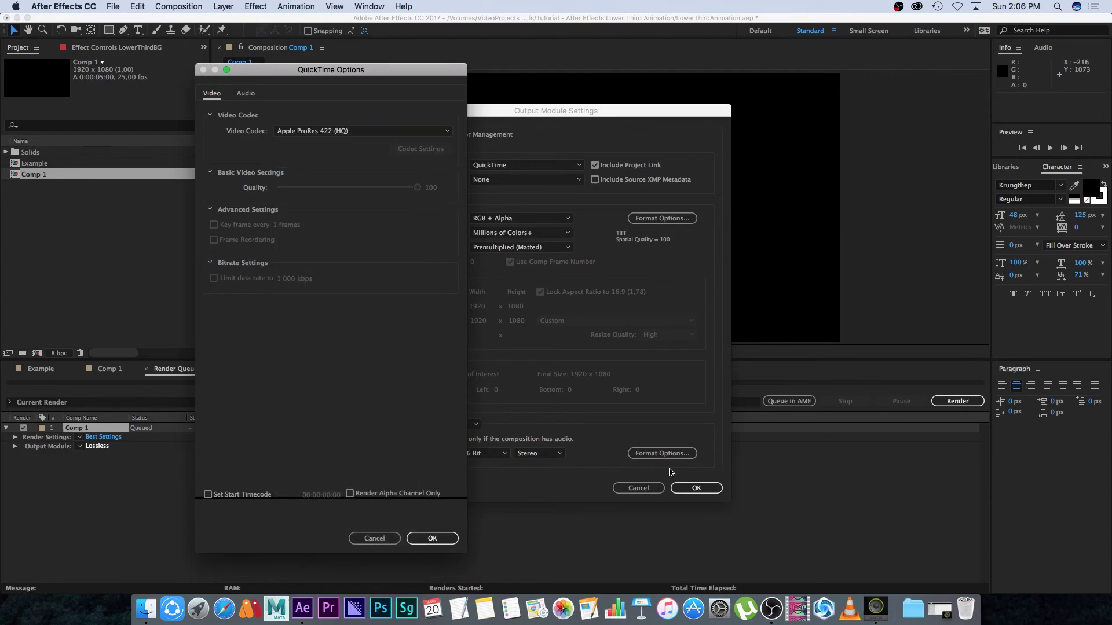
left_click(429, 539)
left_click(492, 220)
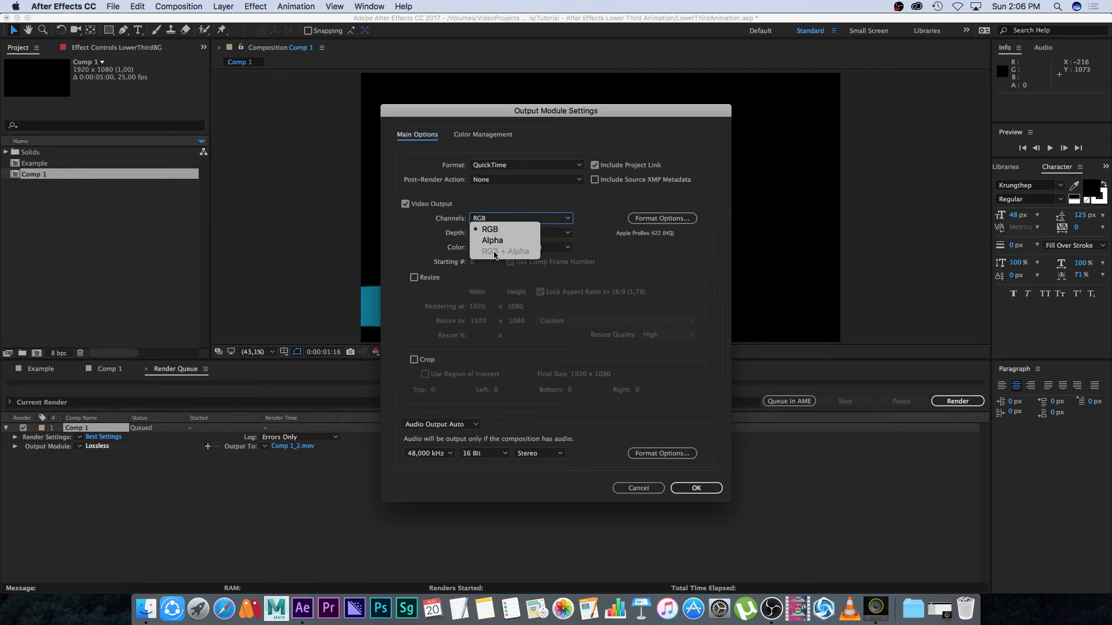
left_click(617, 273)
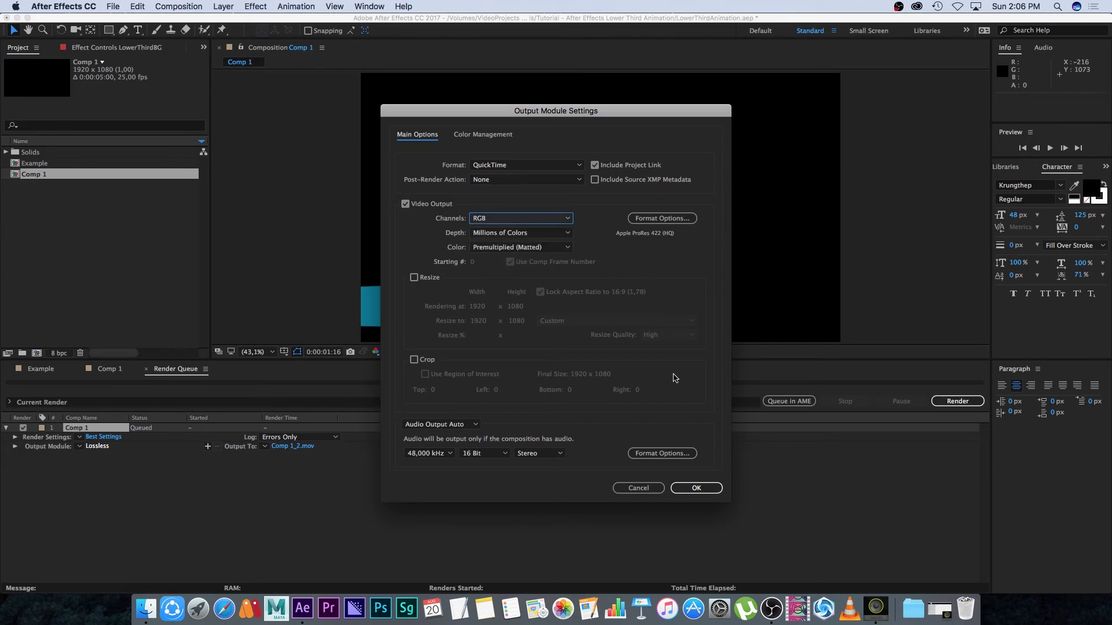
left_click(637, 488)
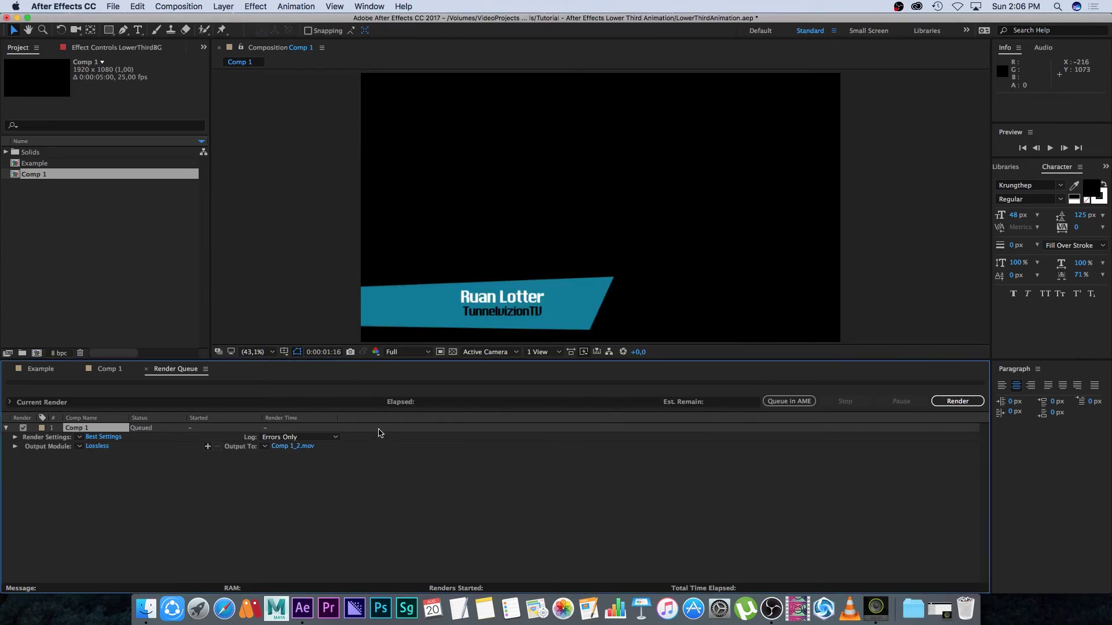